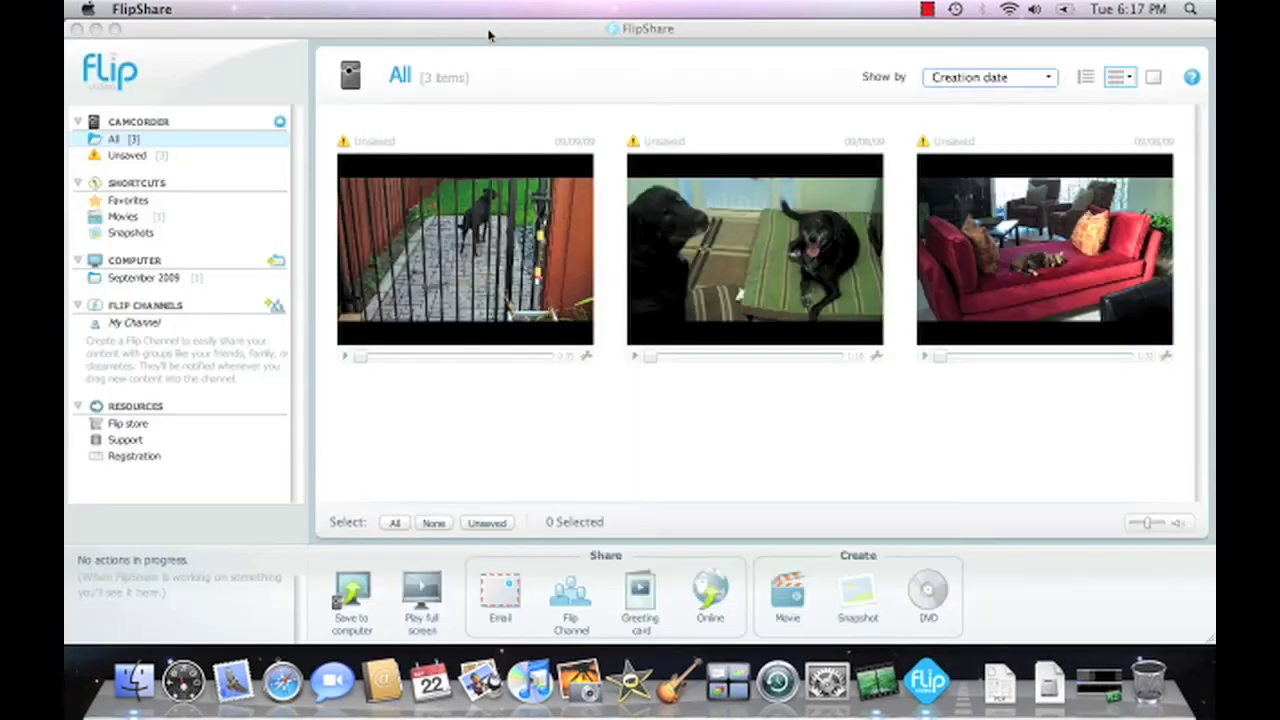
Open the FlipShare menu in the menu bar after reviewing the three clips
click(172, 9)
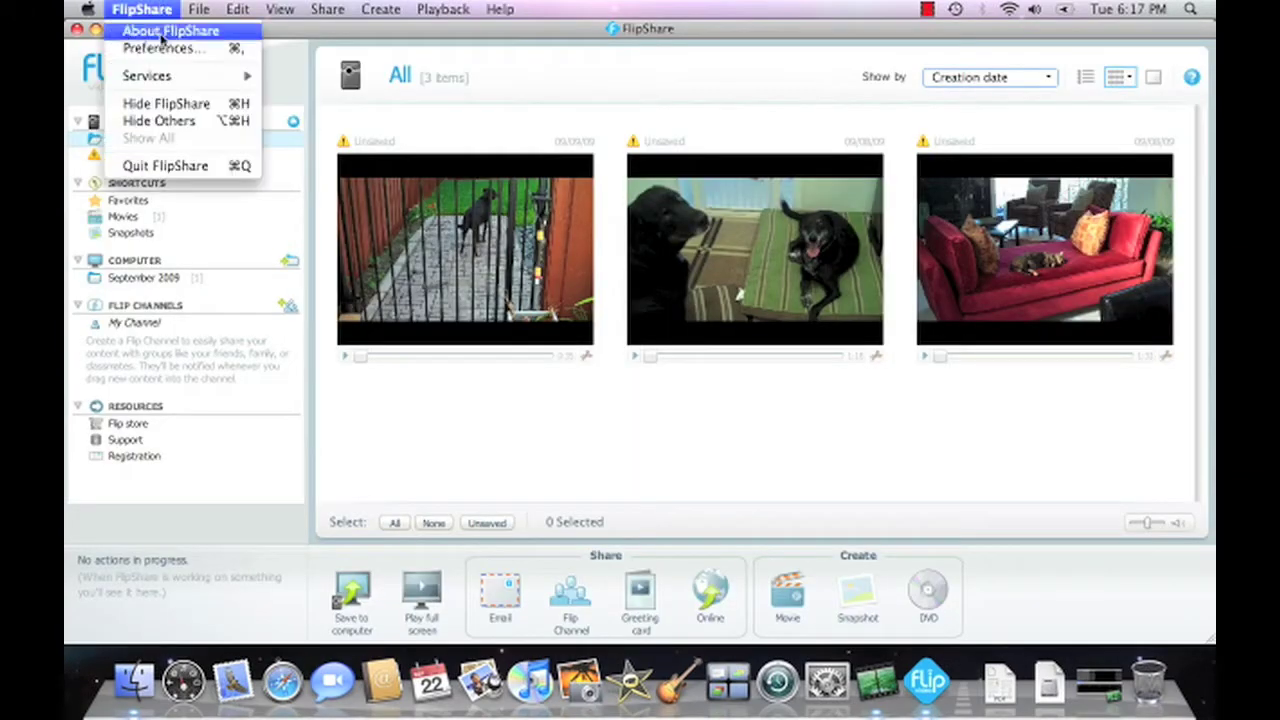
Quit FlipShare, start iMovie '09 from the Dock and close its Welcome window
click(166, 165)
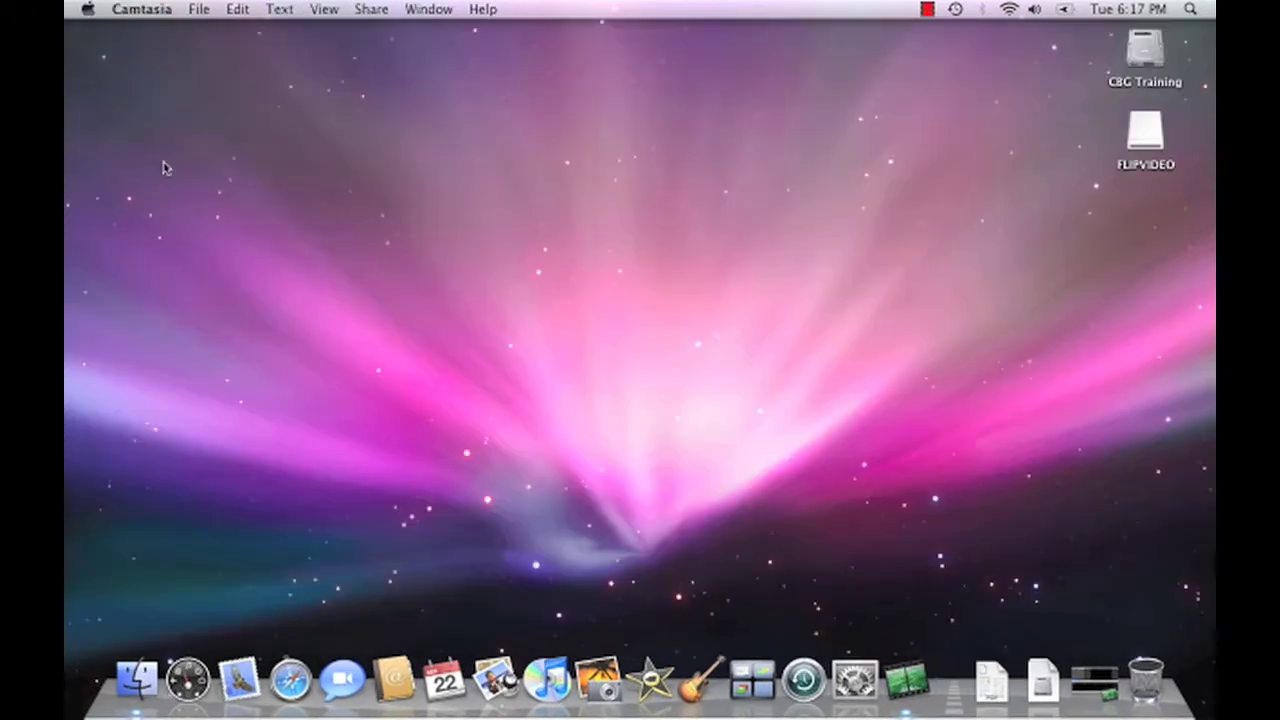
click(655, 680)
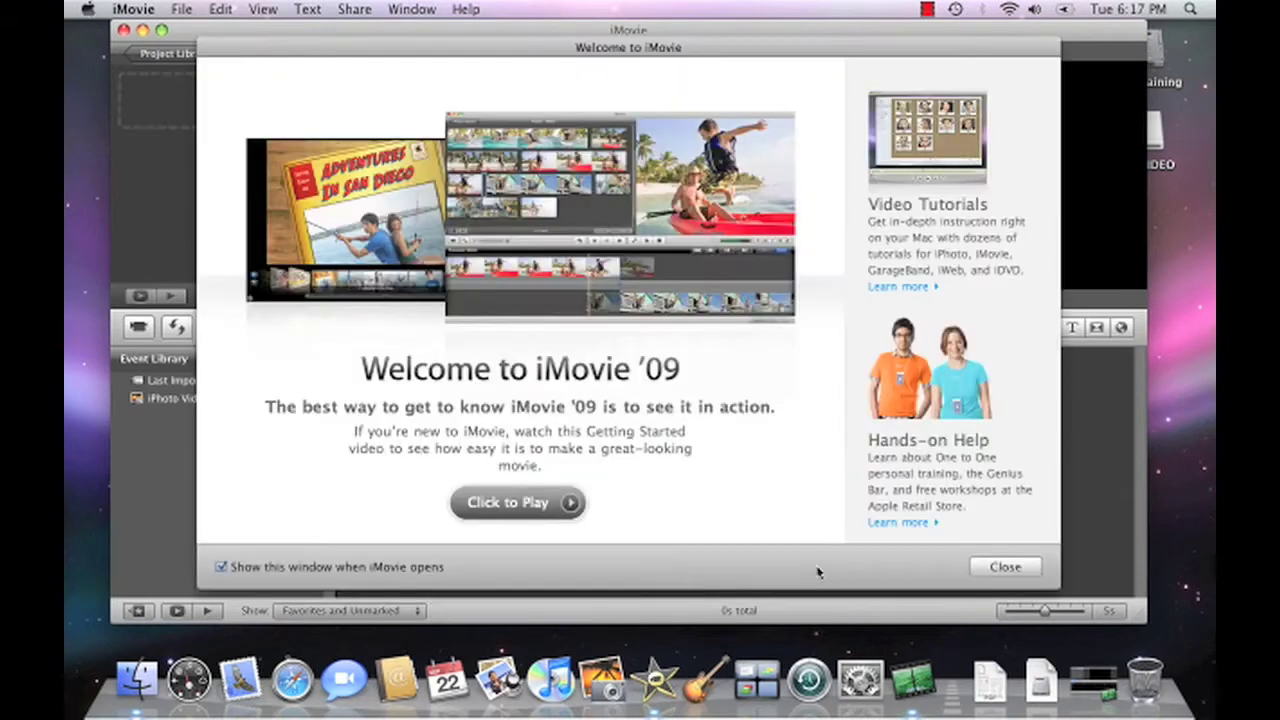
click(993, 567)
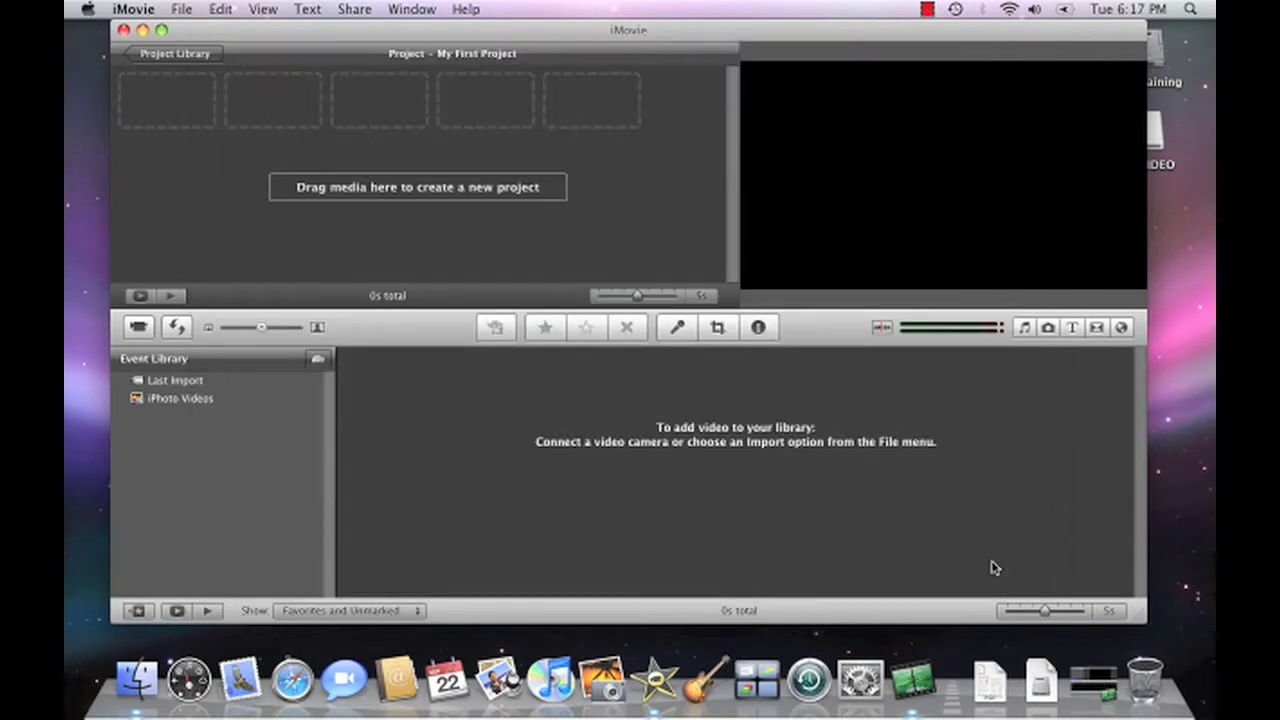
click(180, 10)
Create a new project named 'My Babies', keeping Widescreen 16:9 and theme None
click(185, 32)
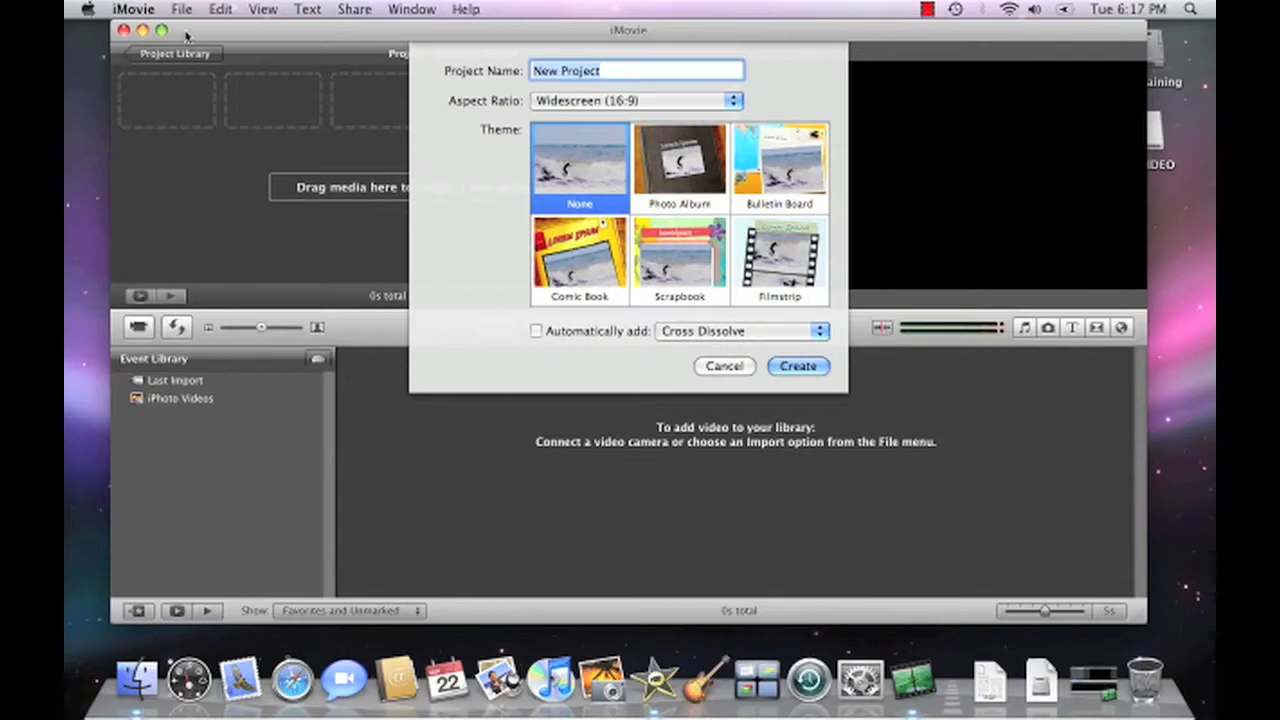
text(My Babies)
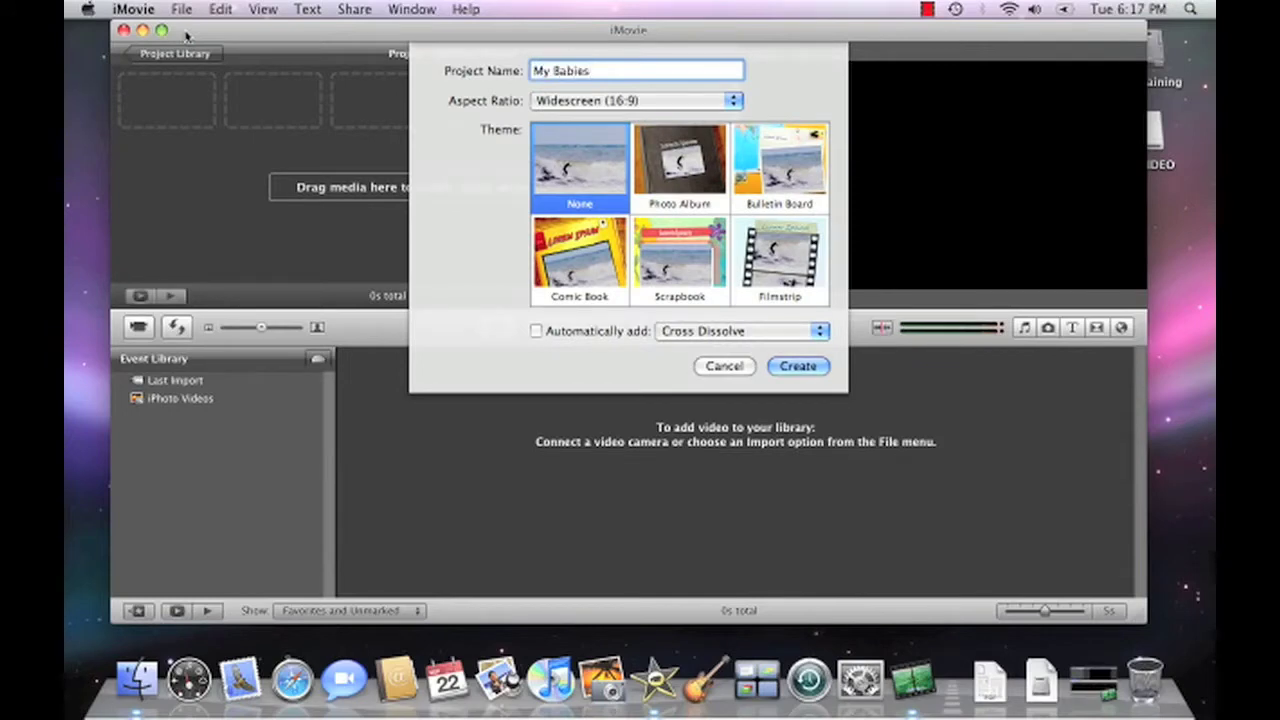
click(779, 374)
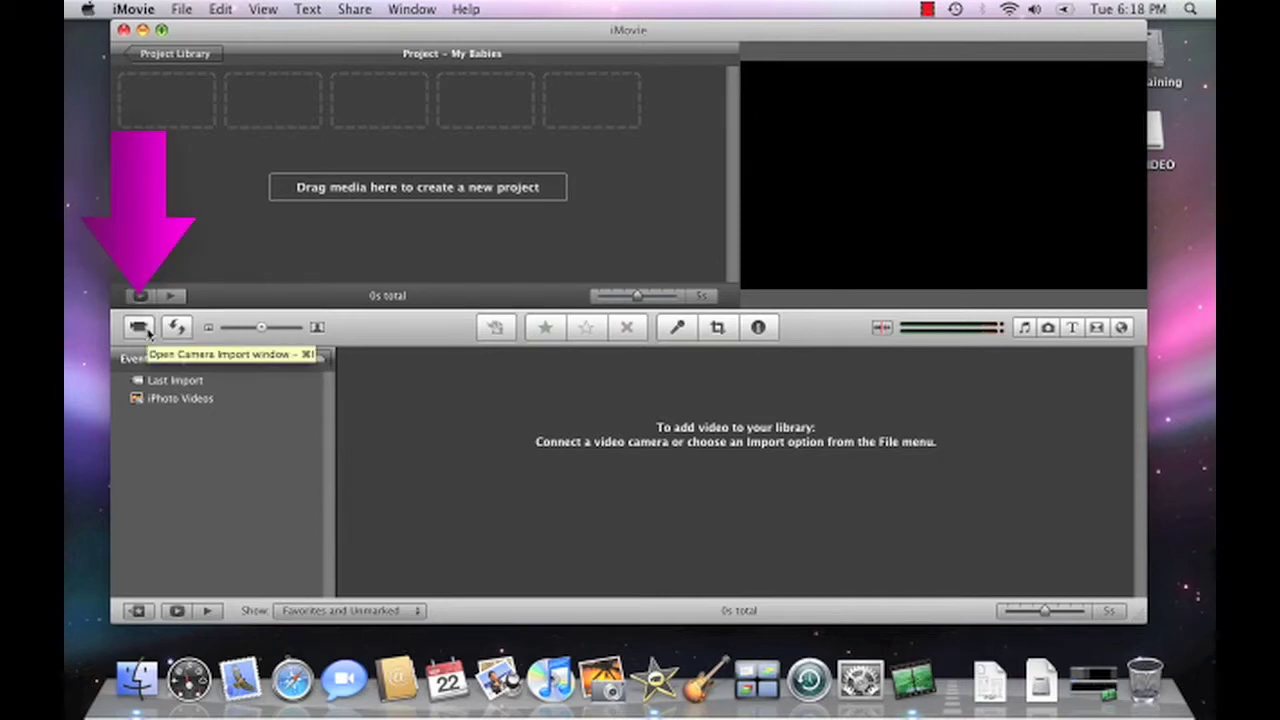
click(146, 331)
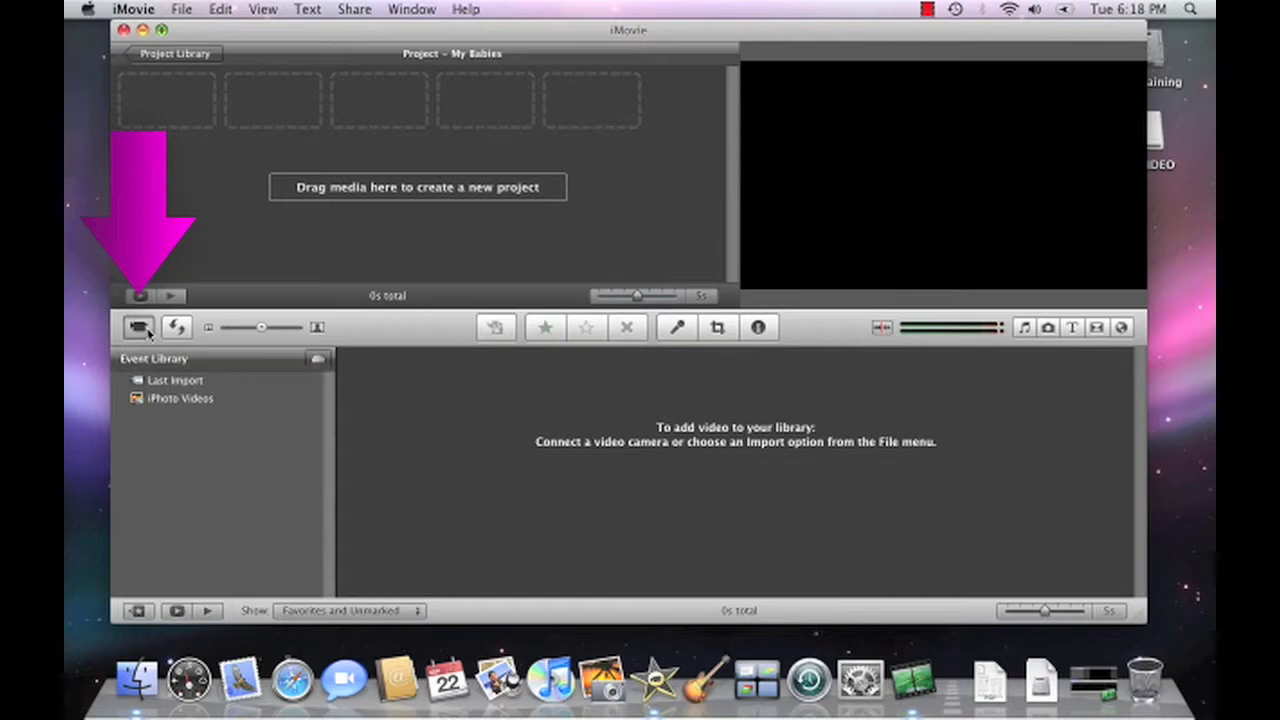
Connect to the Flip camcorder and import all clips with HD setting Full – Original Size
click(146, 331)
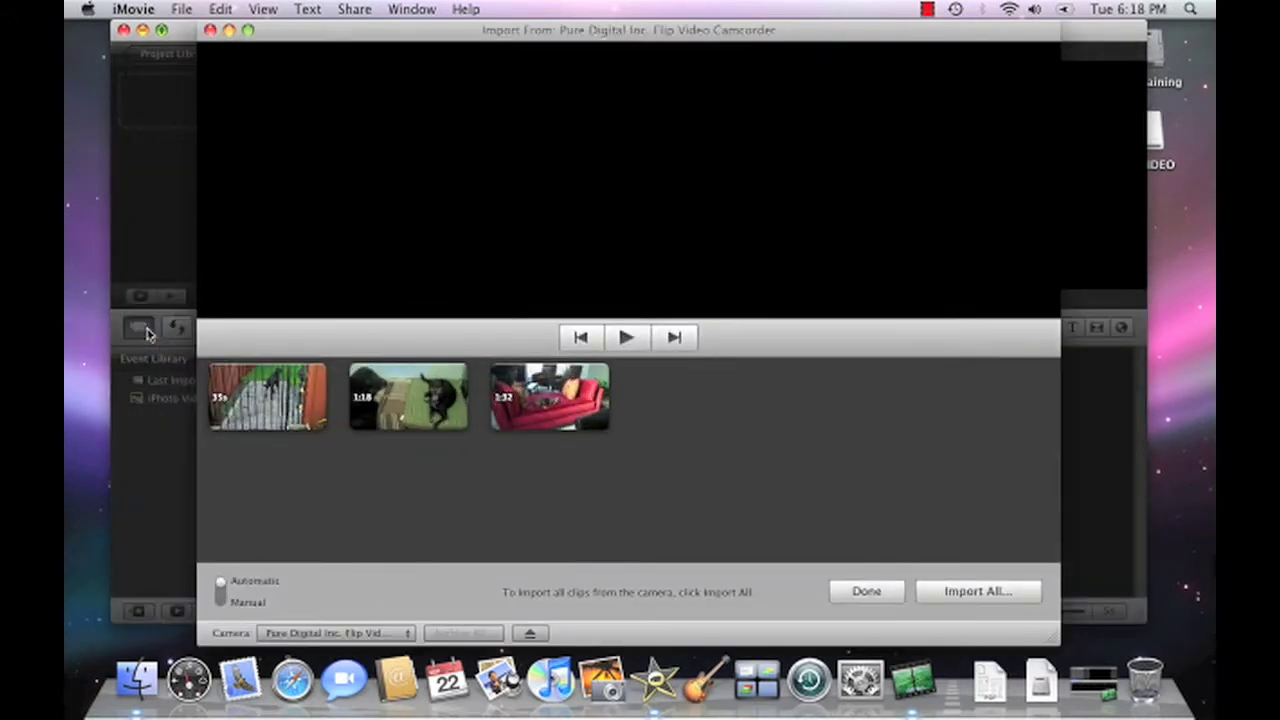
click(1024, 596)
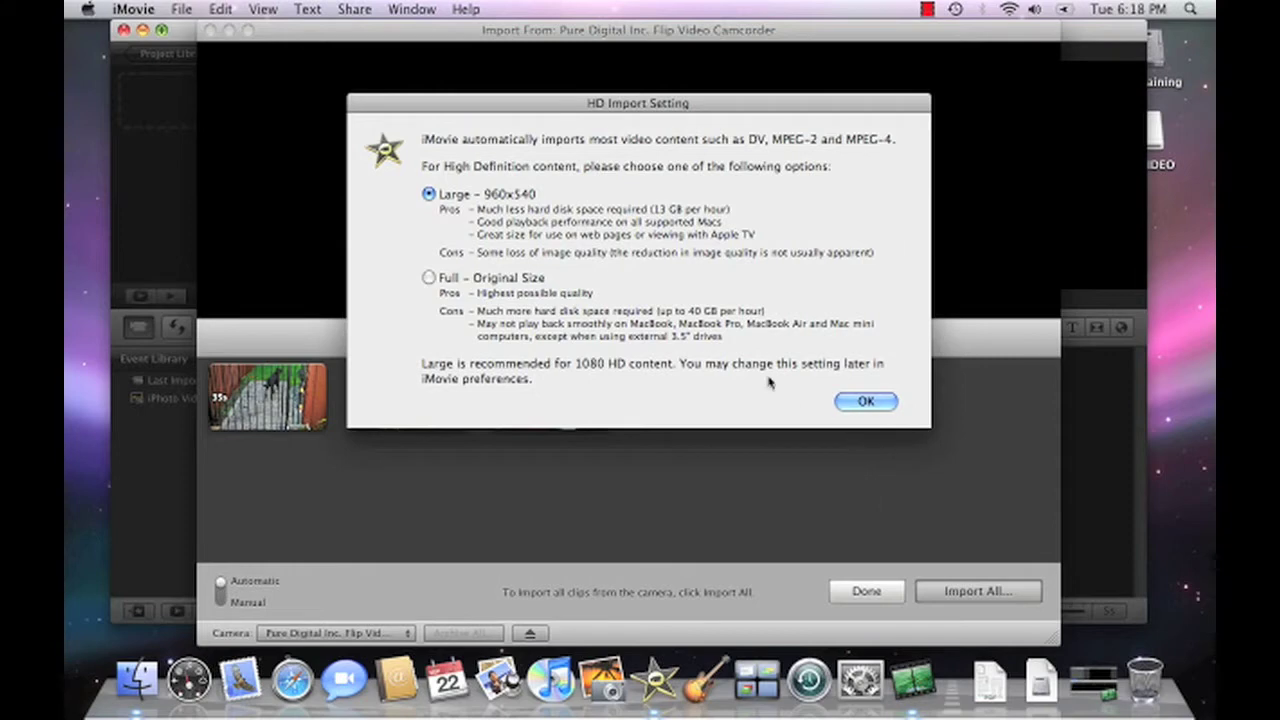
click(428, 278)
click(866, 402)
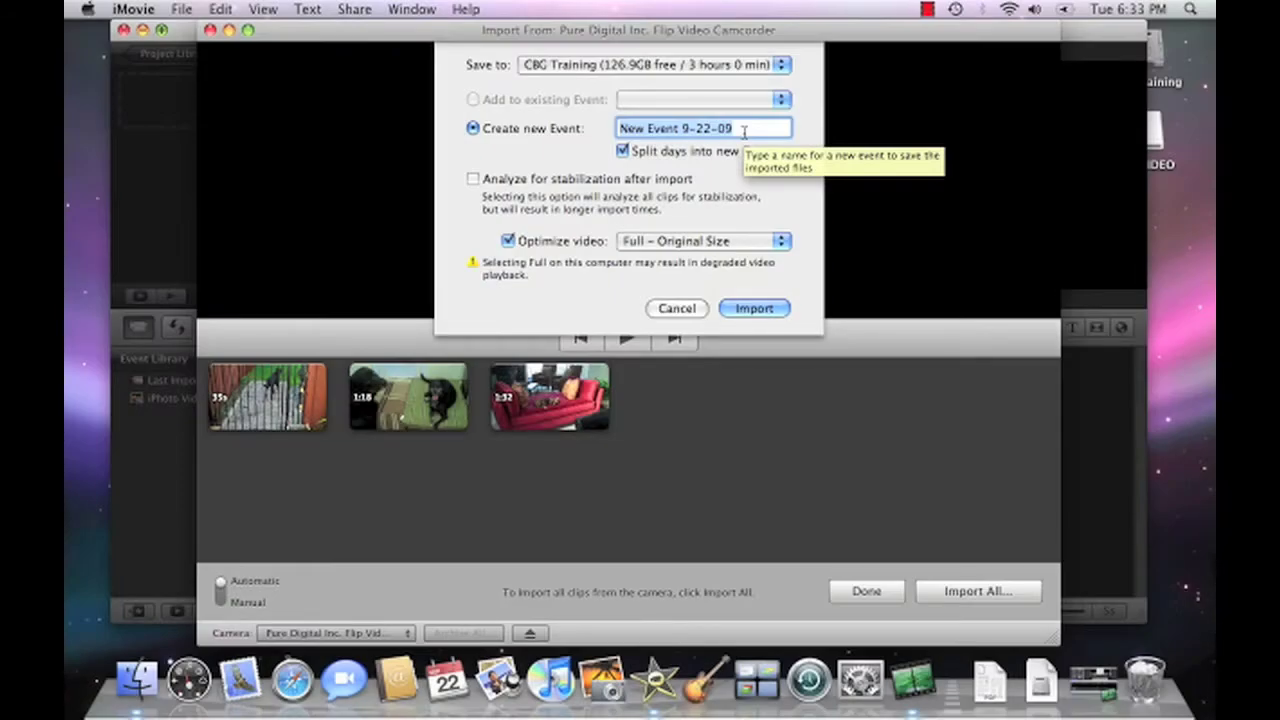
Import the clips into a new event named 'The Kids' and close the import window when complete
text(The Kids)
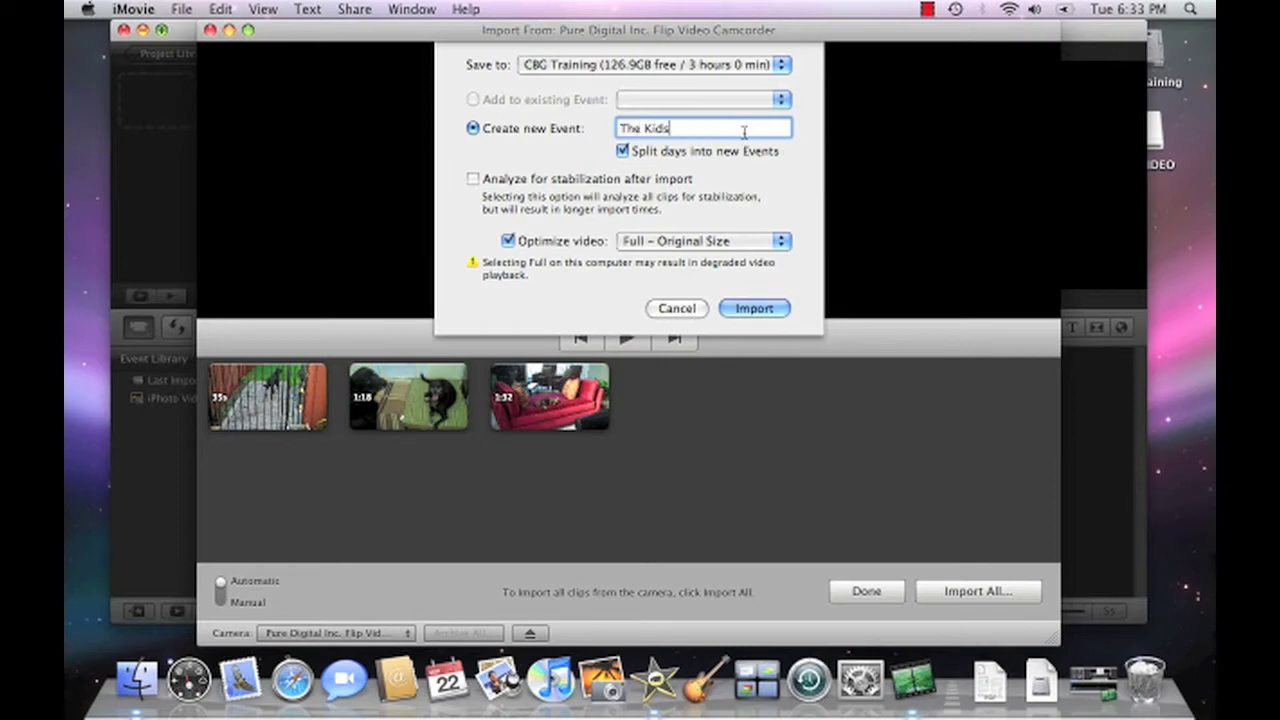
click(774, 309)
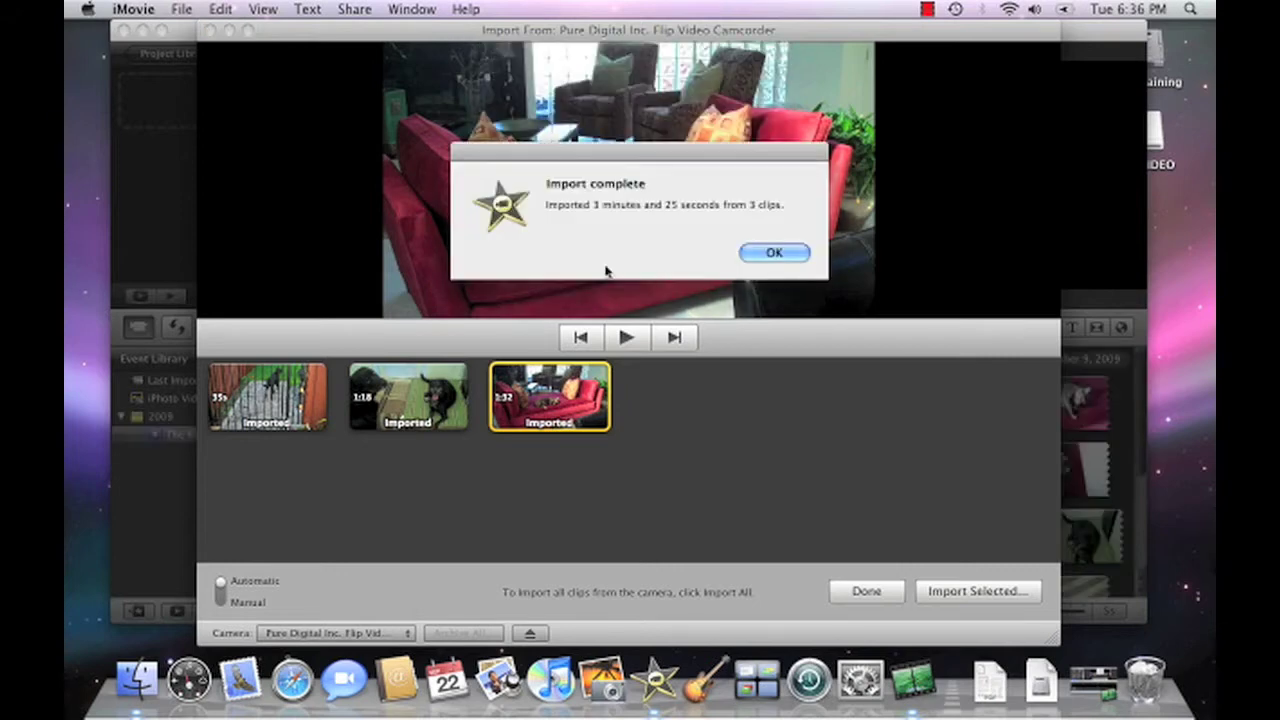
click(757, 256)
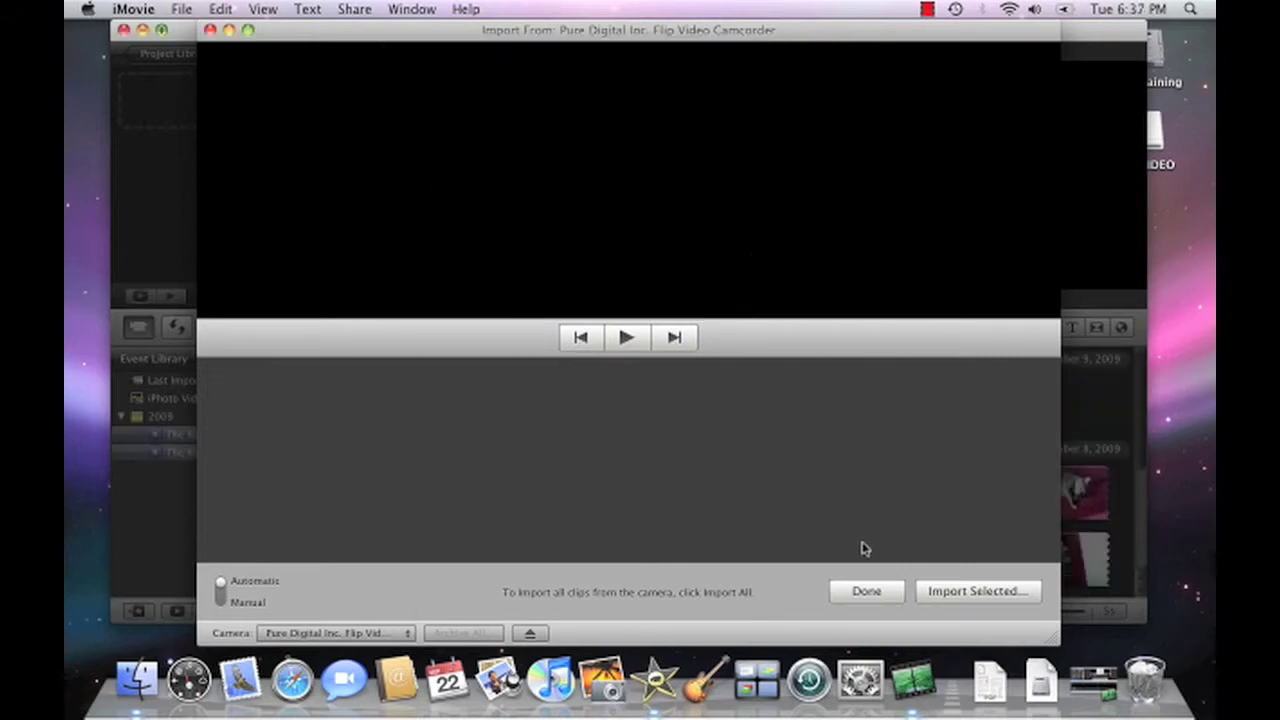
click(866, 592)
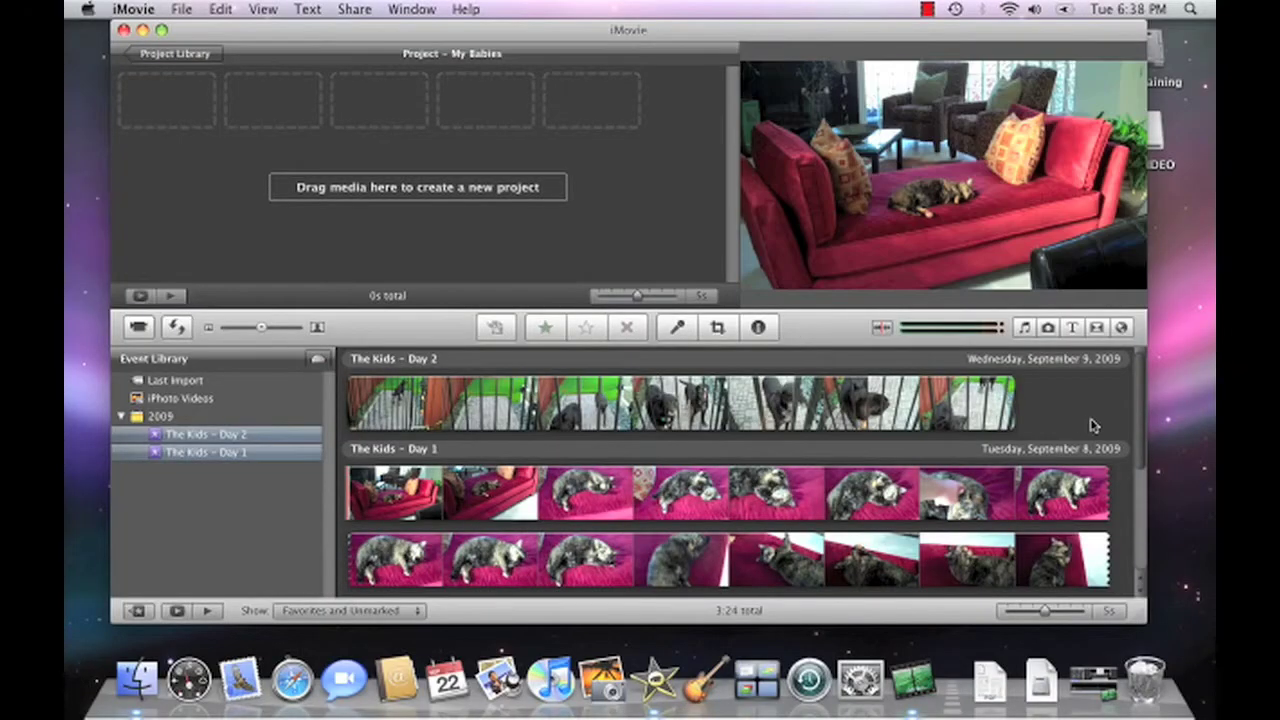
Select the entire Day 2 clip and add it to the My Babies project
drag(1138, 430, 1158, 398)
click(880, 400)
right_click(883, 400)
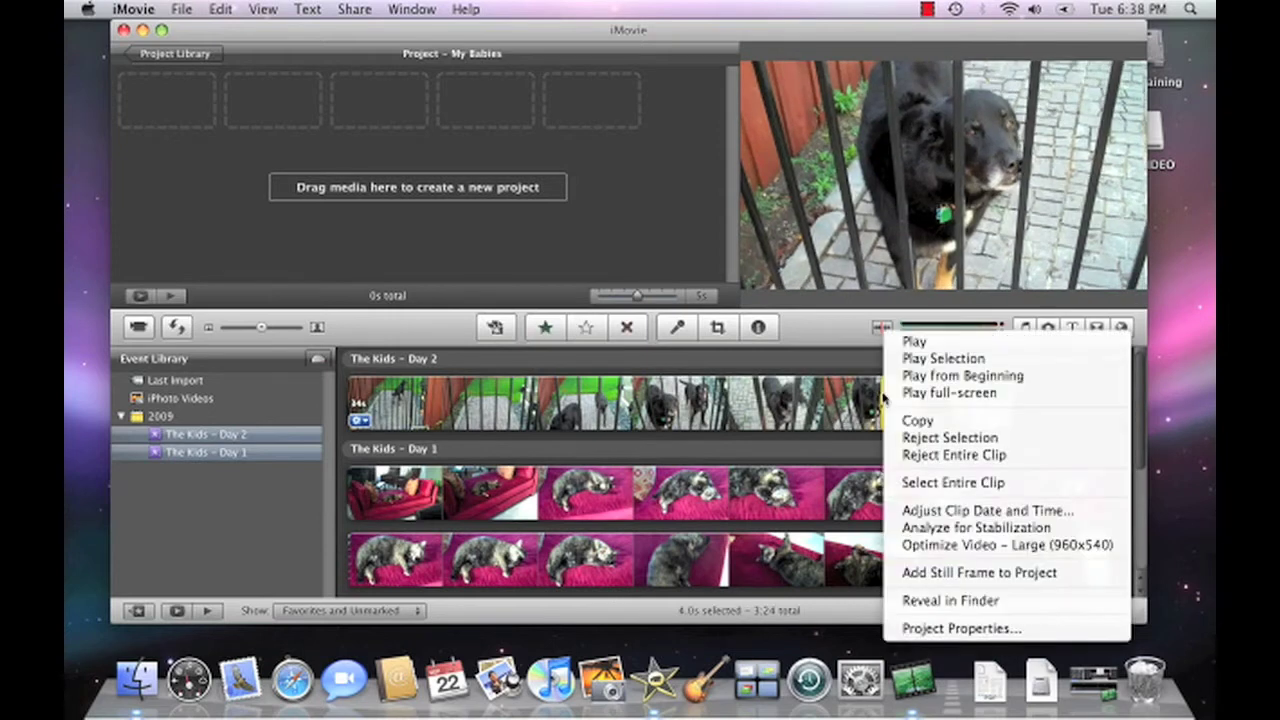
click(910, 485)
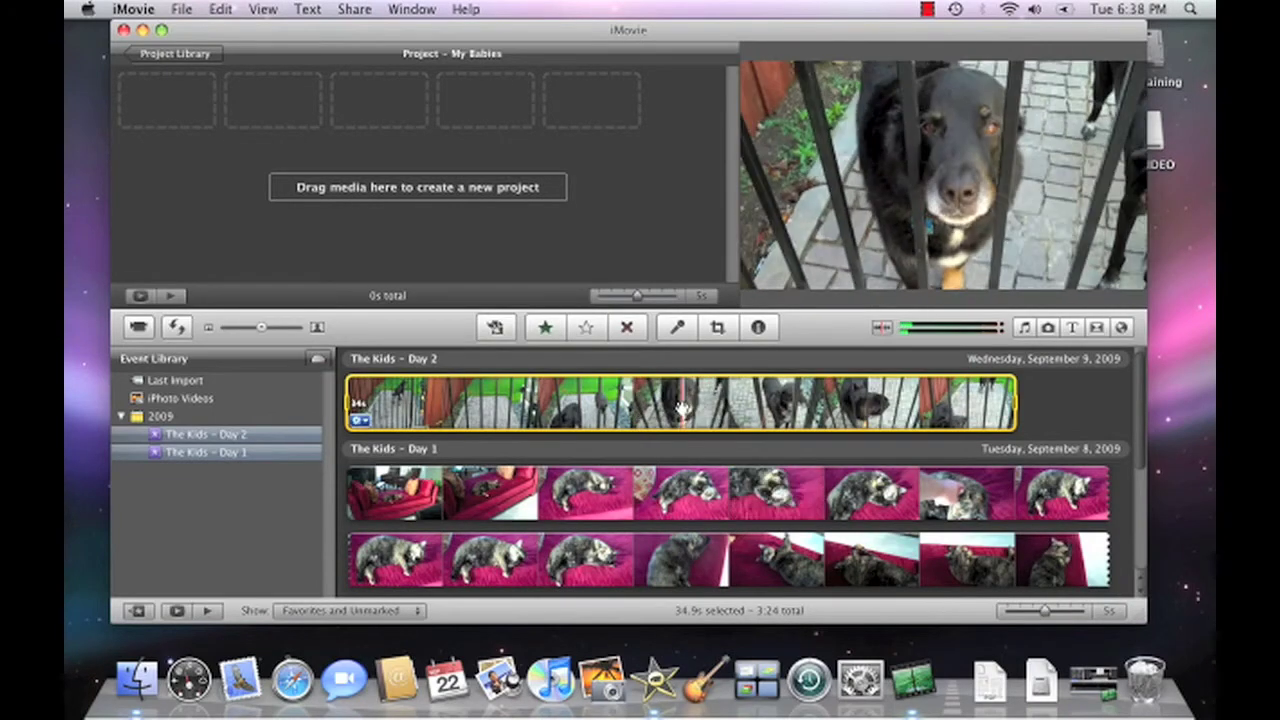
drag(681, 409, 380, 165)
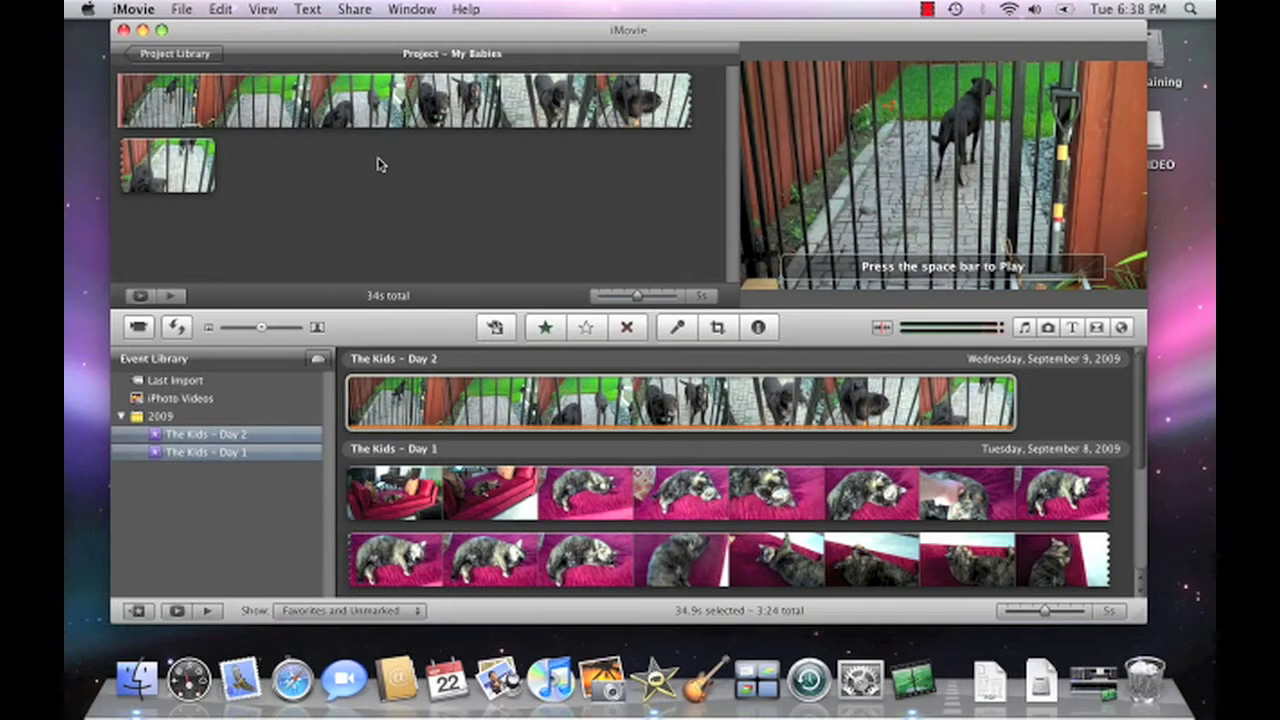
Select all the Day 1 cat clips and add them to the project
click(588, 494)
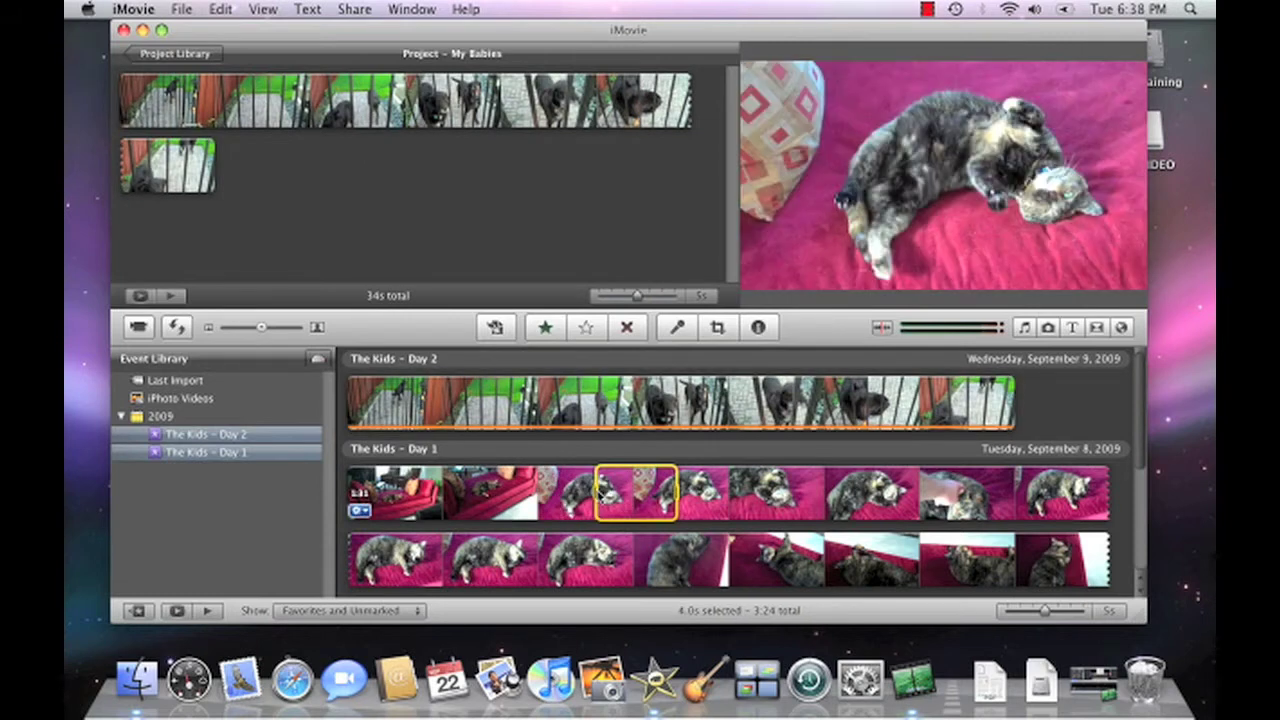
right_click(592, 496)
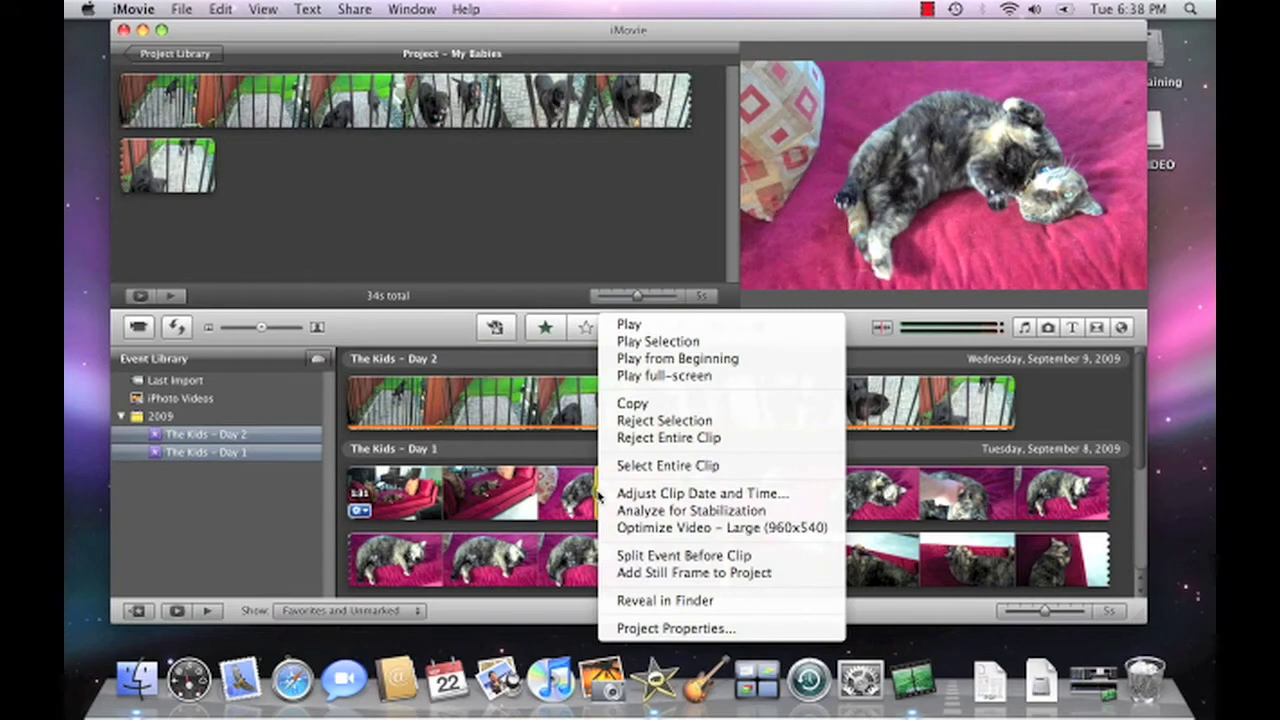
click(627, 466)
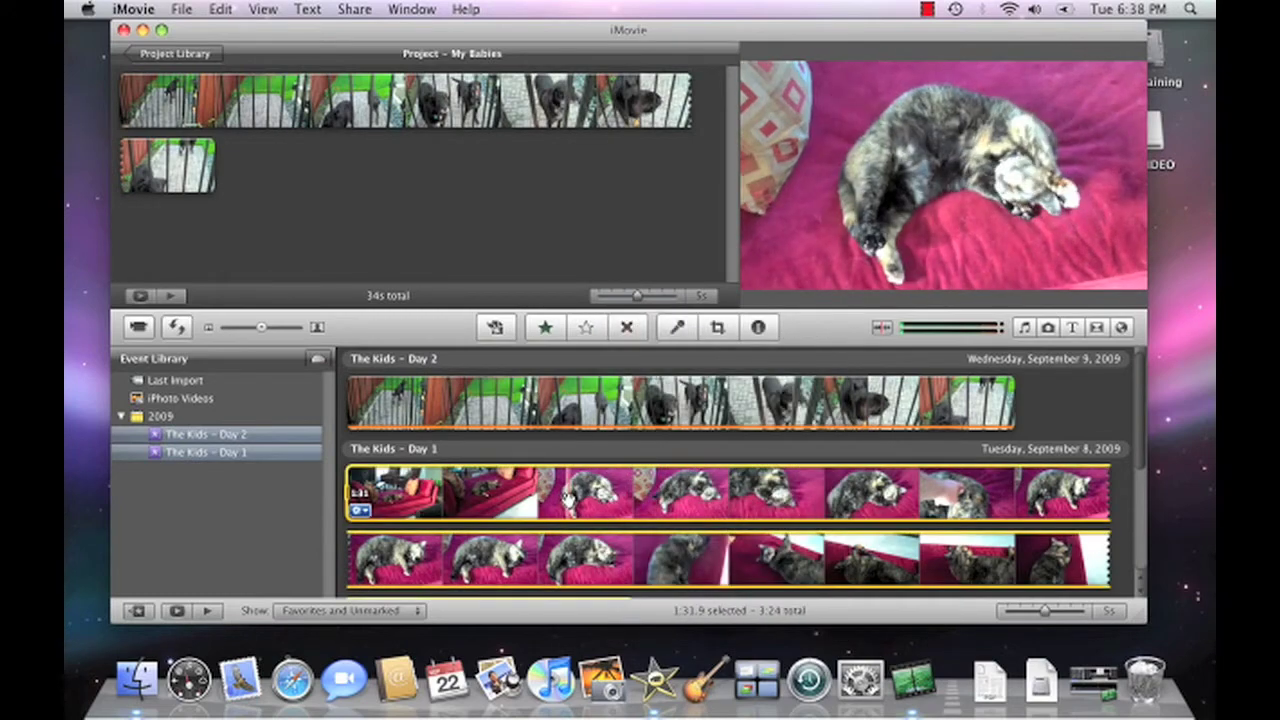
drag(568, 500, 306, 170)
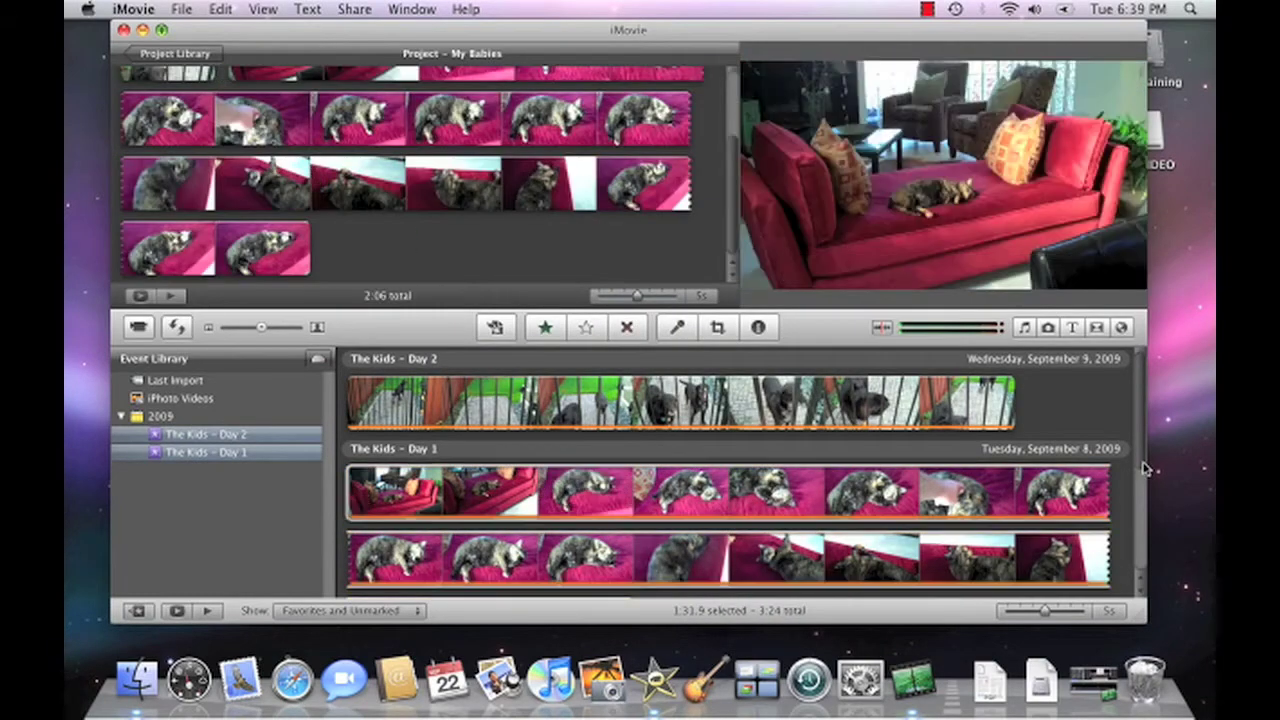
Add the entire dog clip to the end of the project and select it there
scroll(1140, 468, down, 5)
click(948, 466)
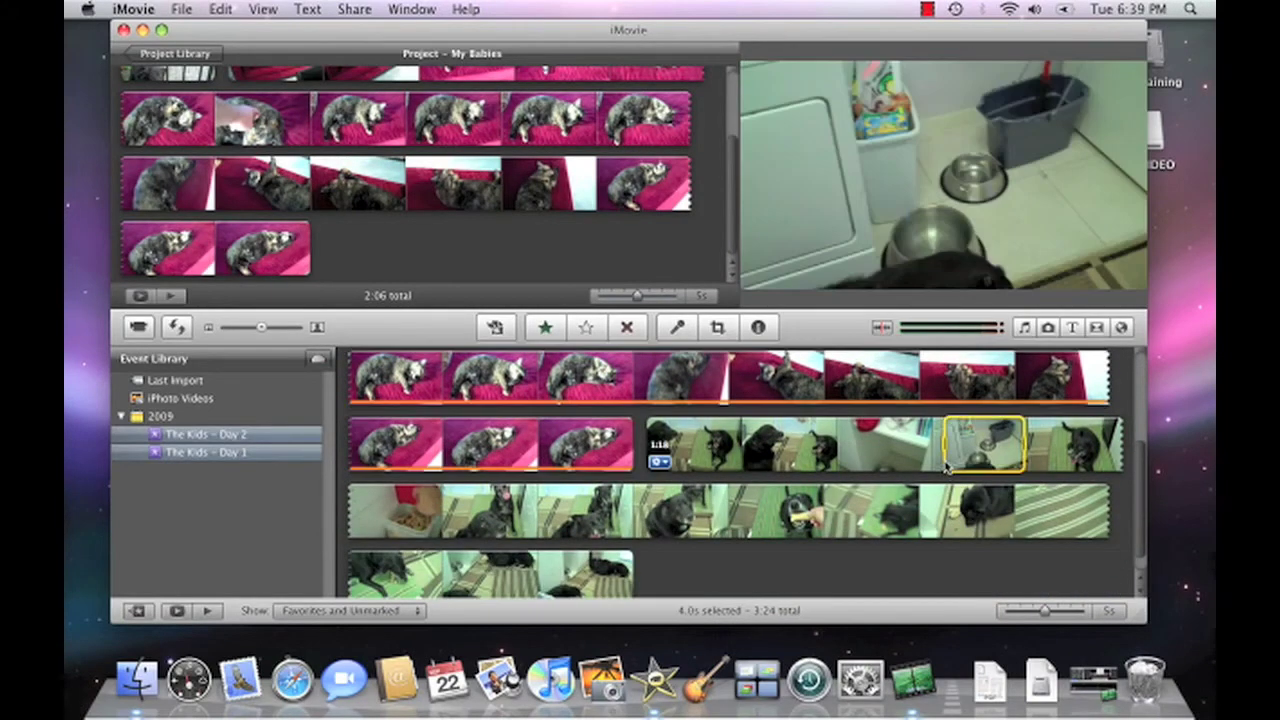
right_click(948, 466)
click(960, 460)
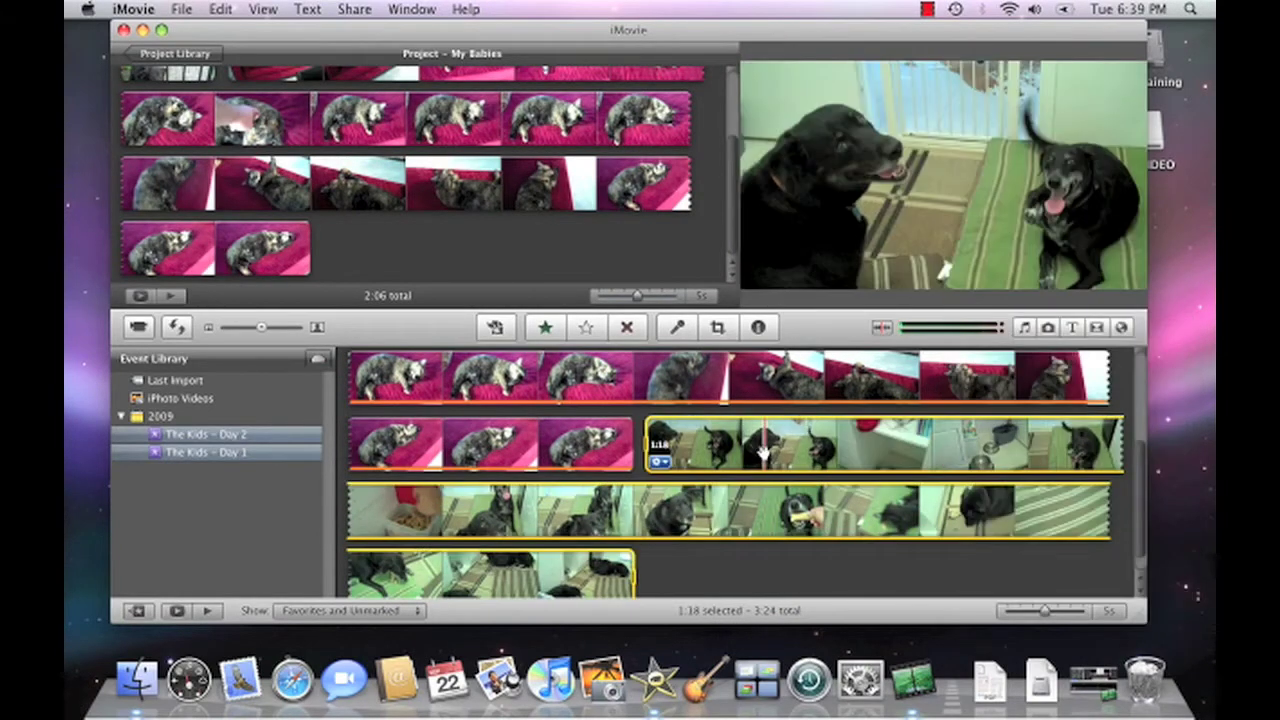
drag(763, 453, 447, 247)
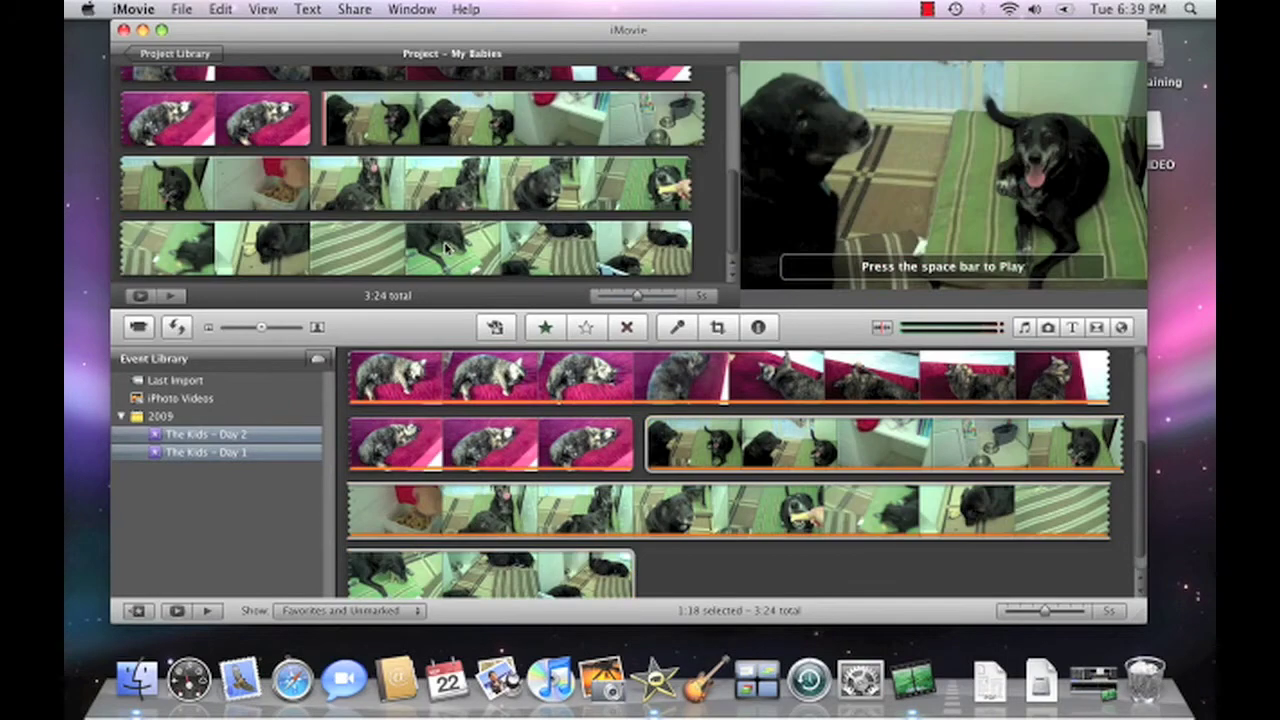
scroll(727, 190, up, 3)
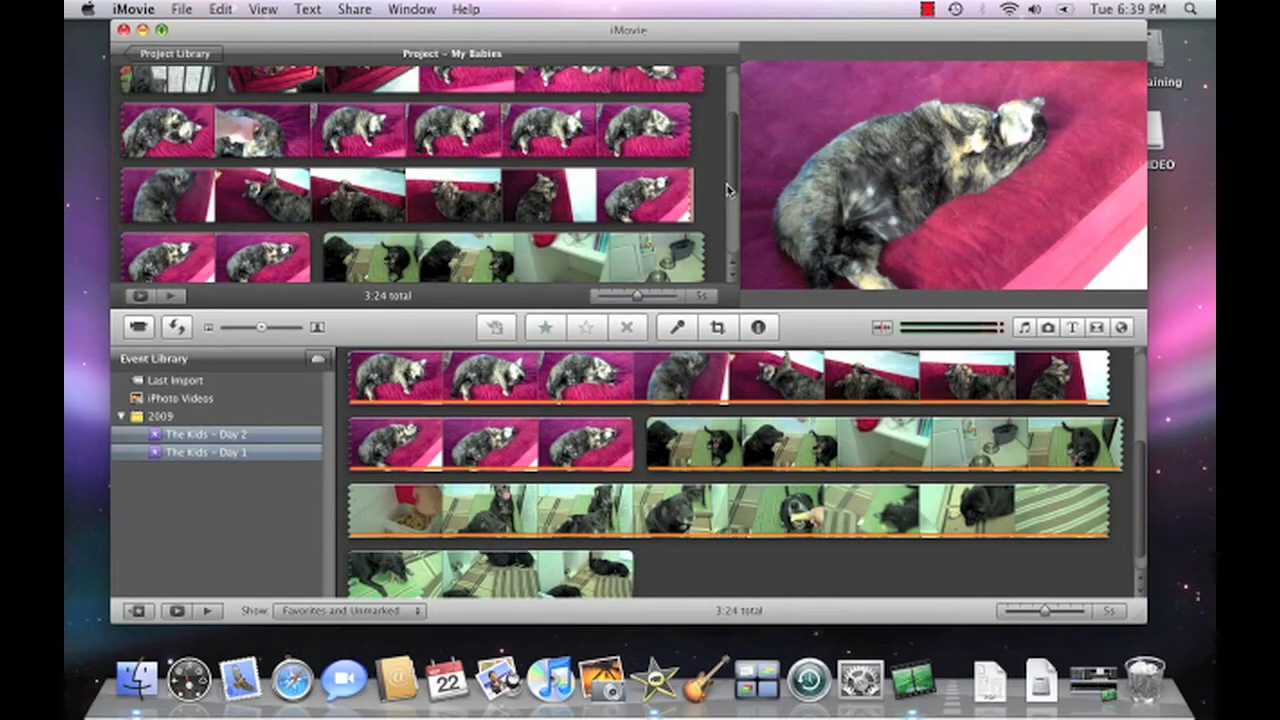
click(489, 263)
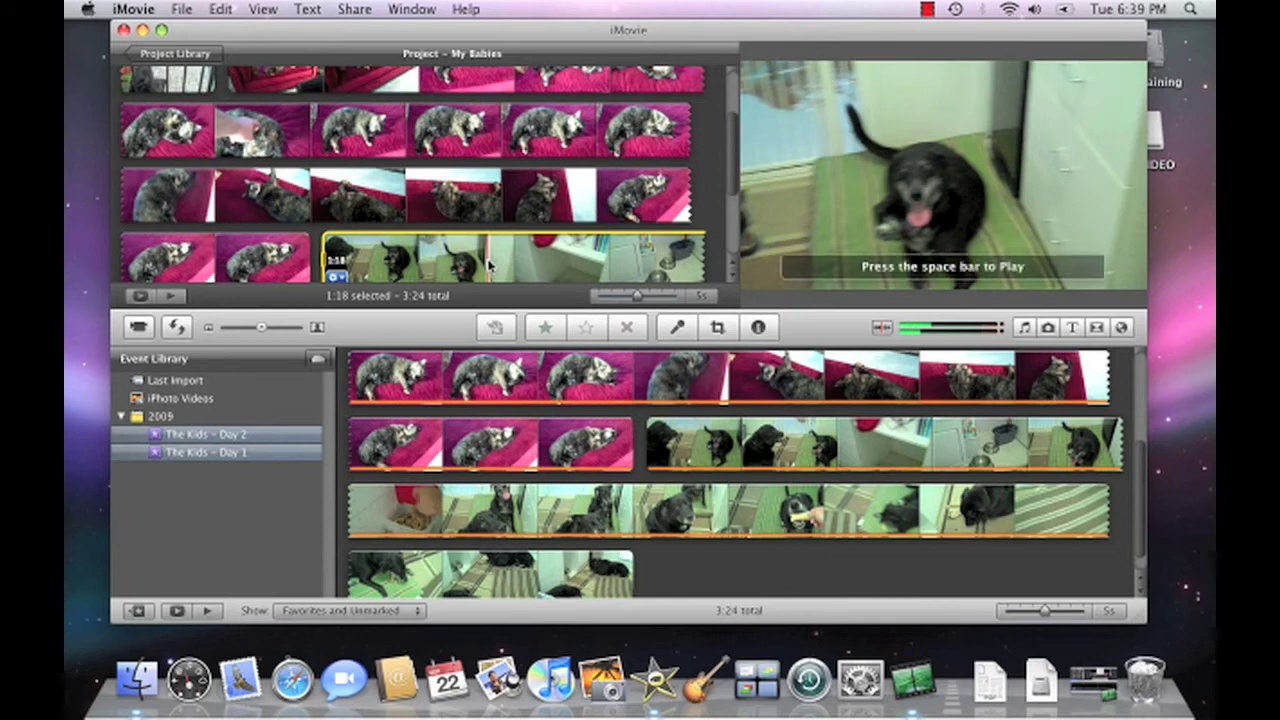
Move the dog clip earlier and open the project with an Organic Main title on black
drag(487, 265, 230, 109)
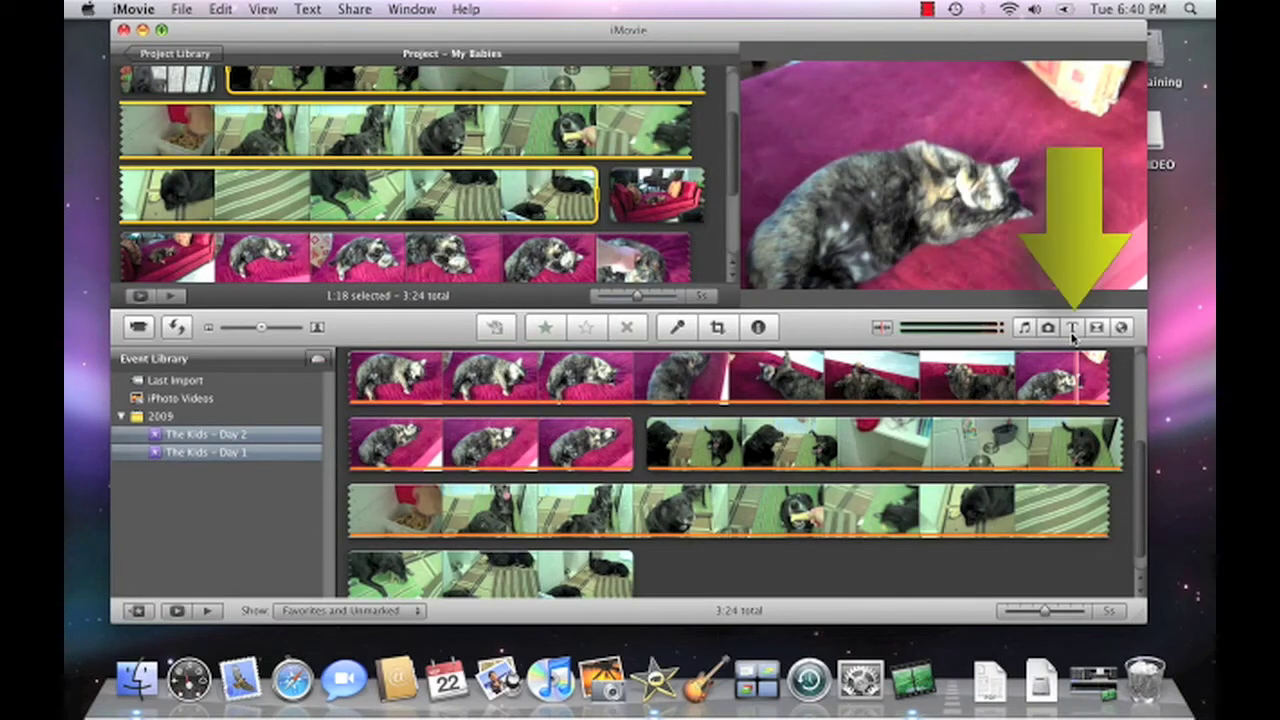
click(1072, 333)
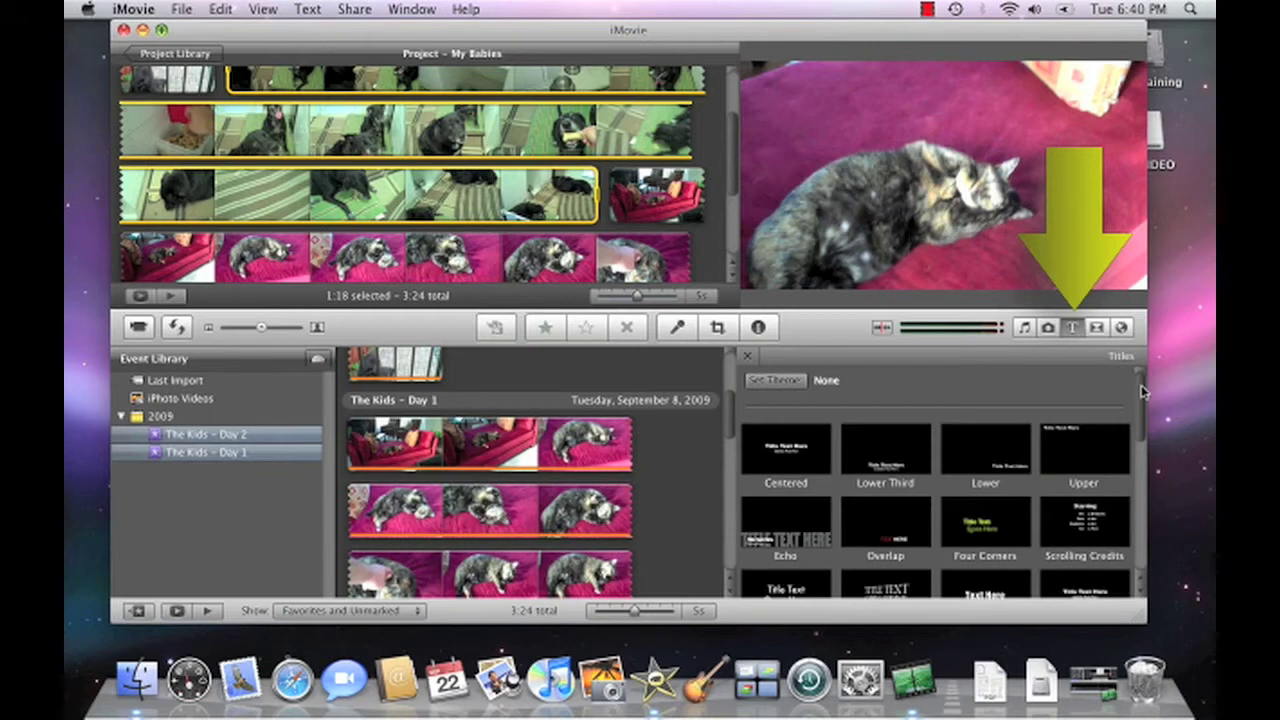
scroll(1143, 400, down, 2)
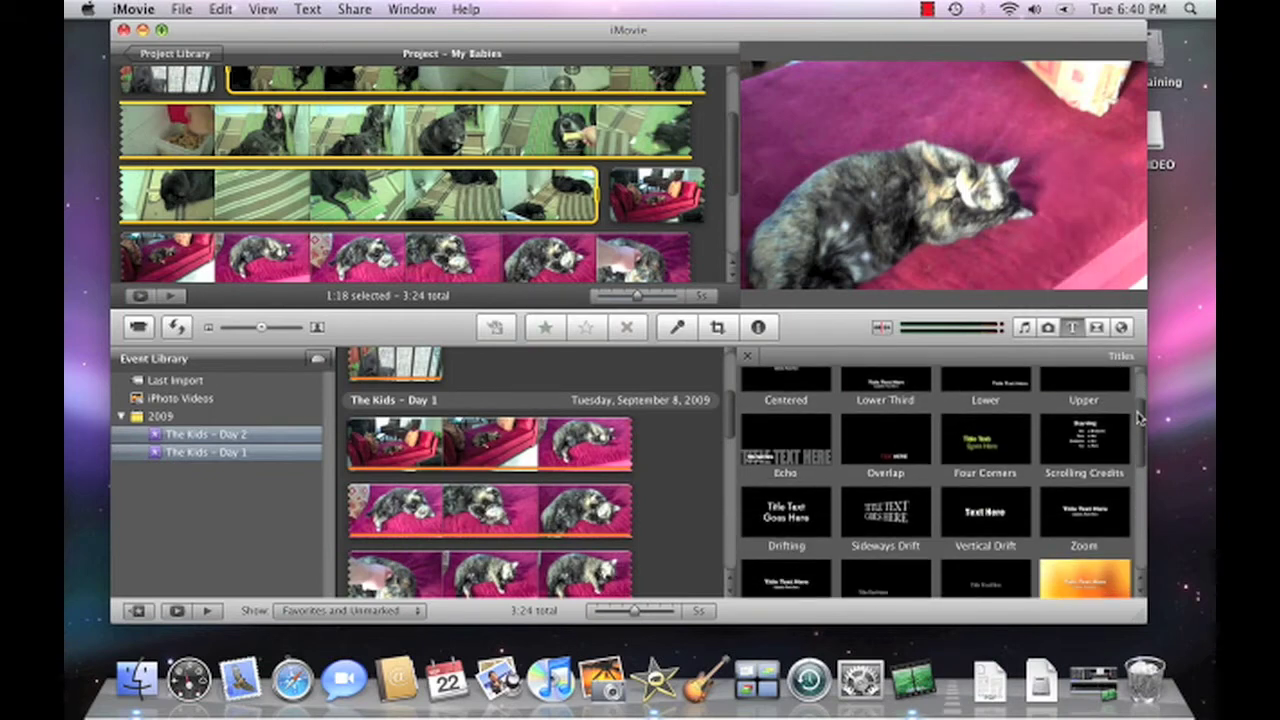
drag(1138, 418, 1118, 484)
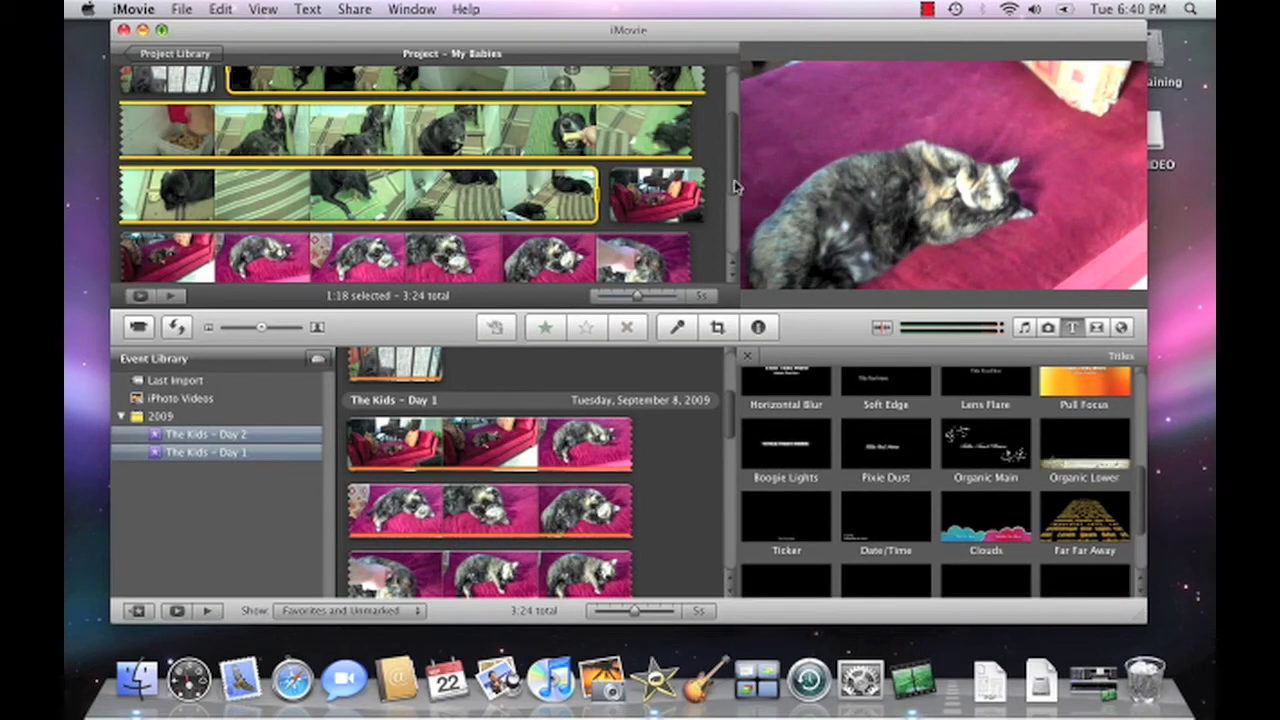
drag(733, 183, 737, 135)
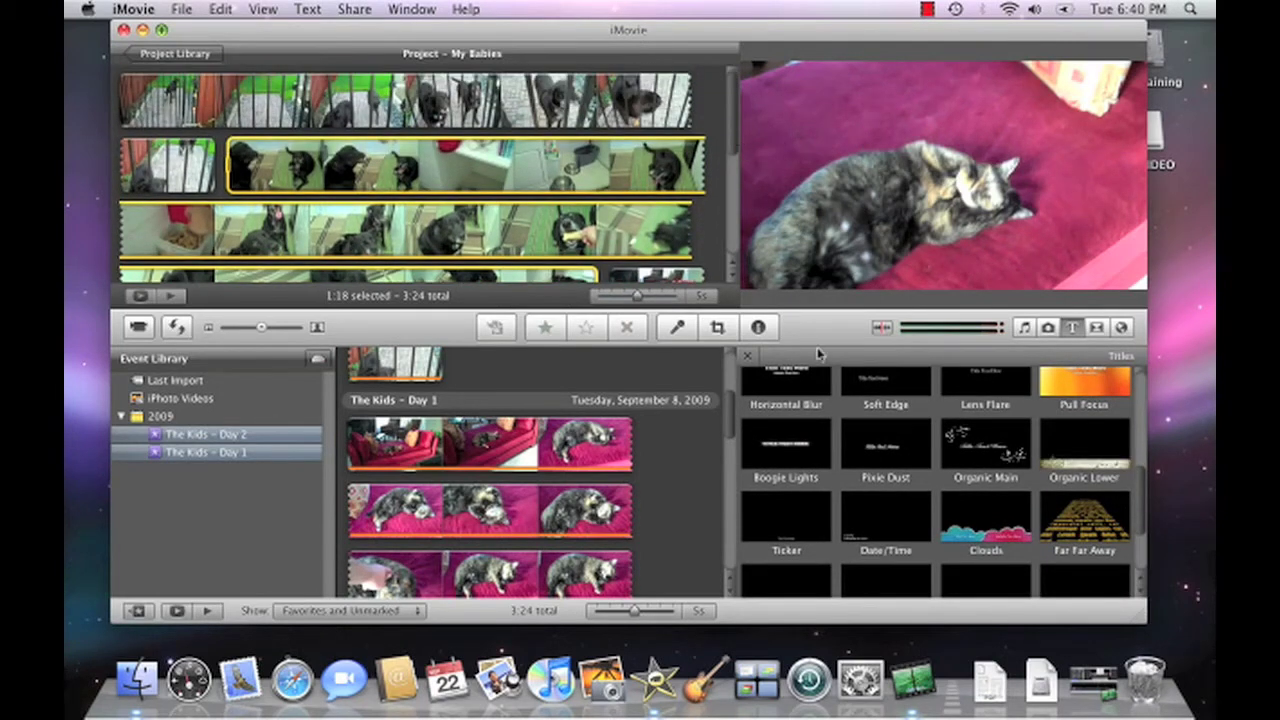
mouse_move(849, 426)
mouse_down()
mouse_move(590, 292)
mouse_move(240, 80)
mouse_move(115, 88)
mouse_up()
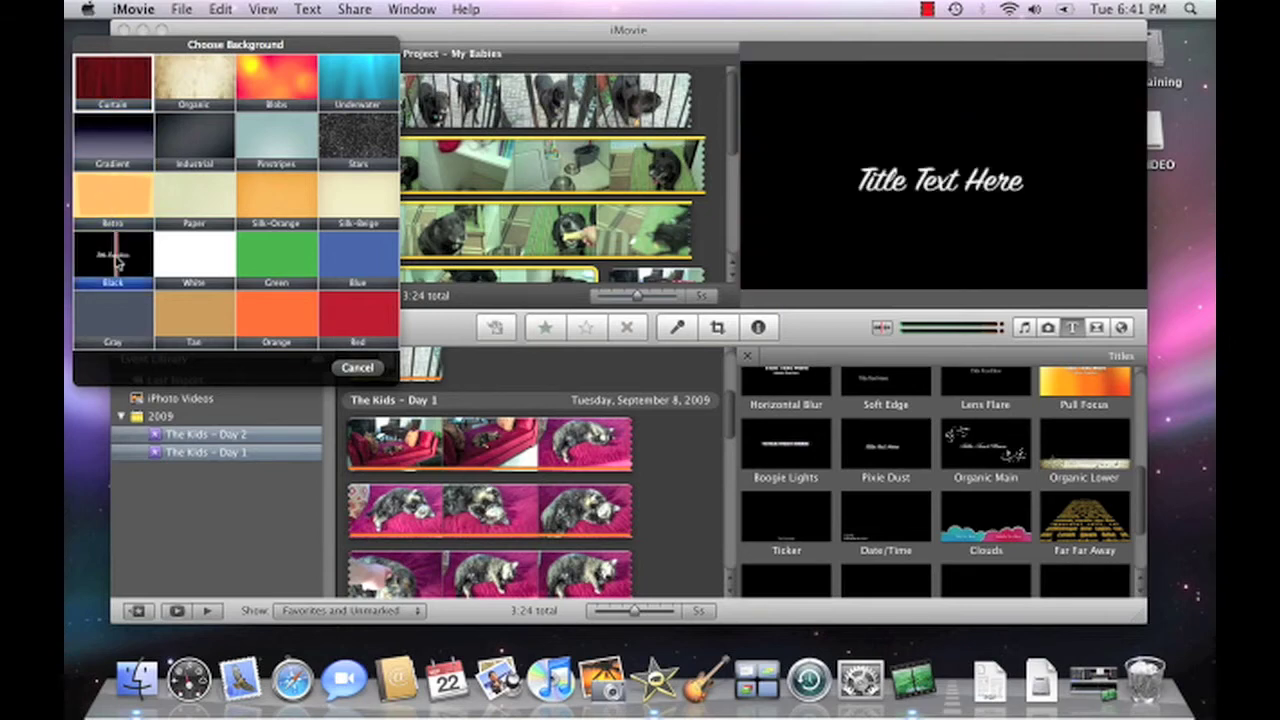
click(117, 262)
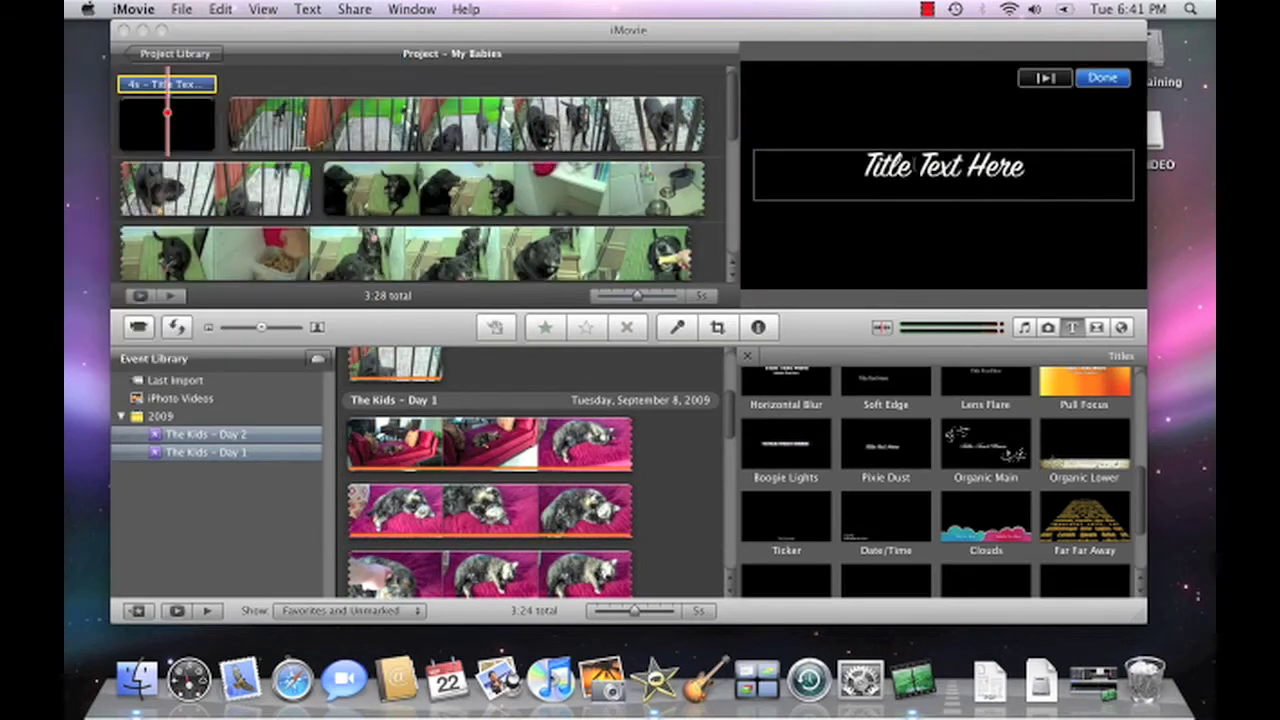
Replace the 'Title Text Here' placeholder with 'My Kids!'
click(915, 166)
text(My)
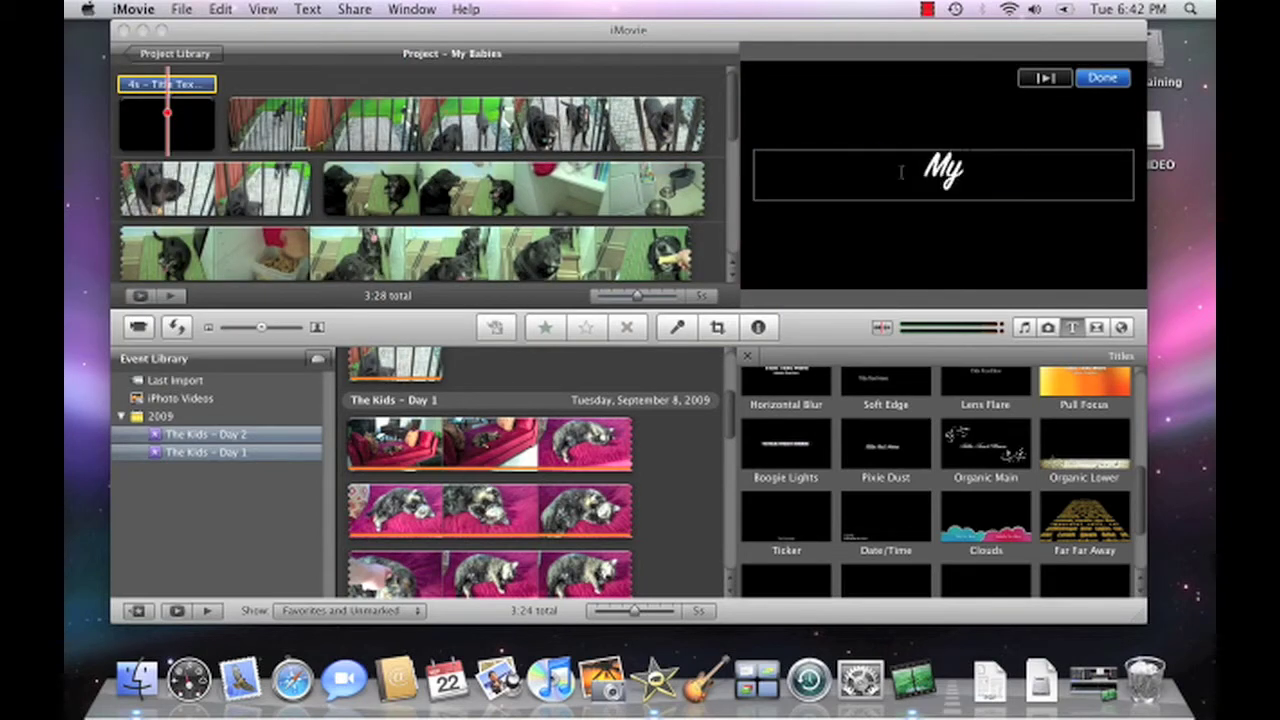
text( Kids!)
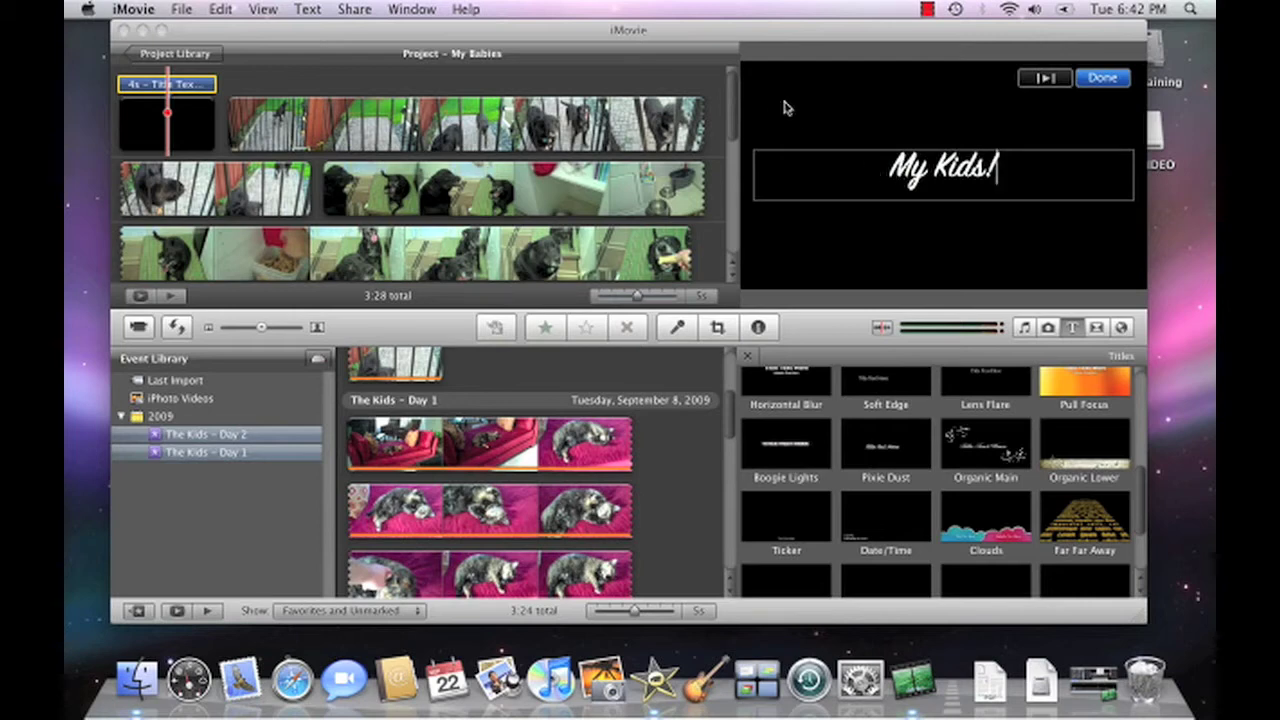
scroll(728, 162, down, 3)
Add Scrolling Credits on black at the end, with Starring text naming the two dogs and cat
drag(728, 162, 734, 251)
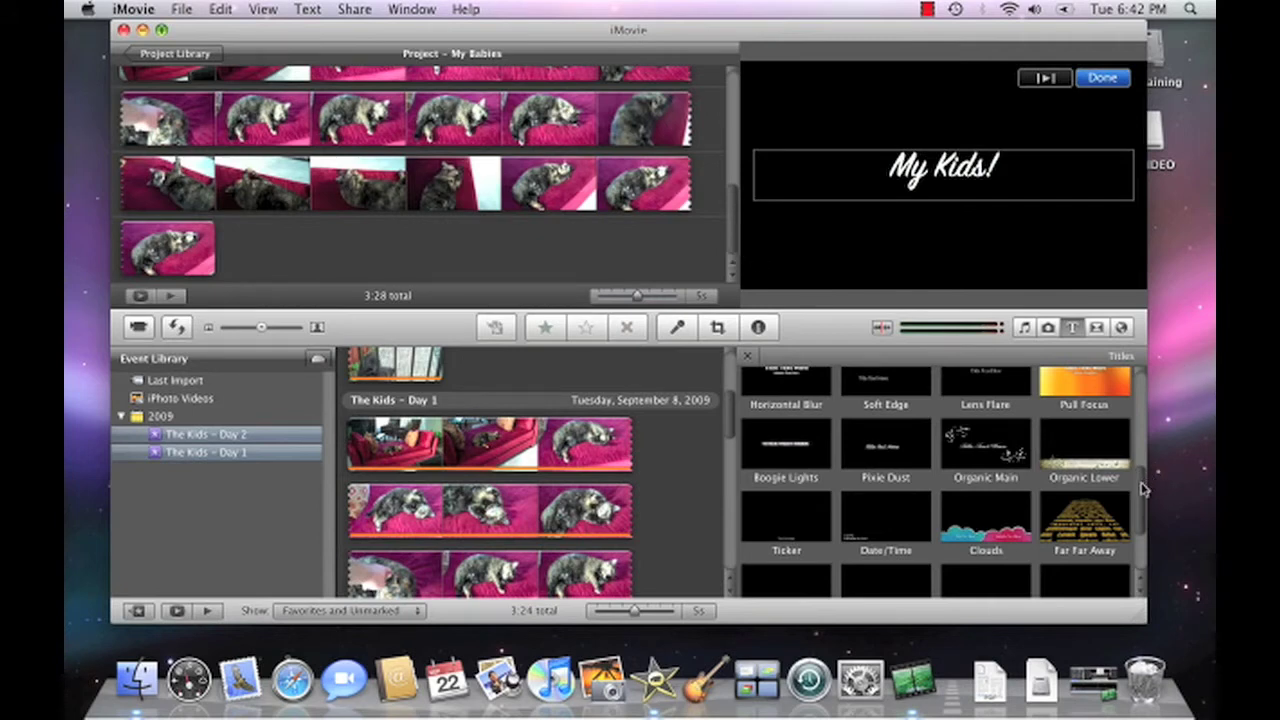
drag(1143, 489, 316, 257)
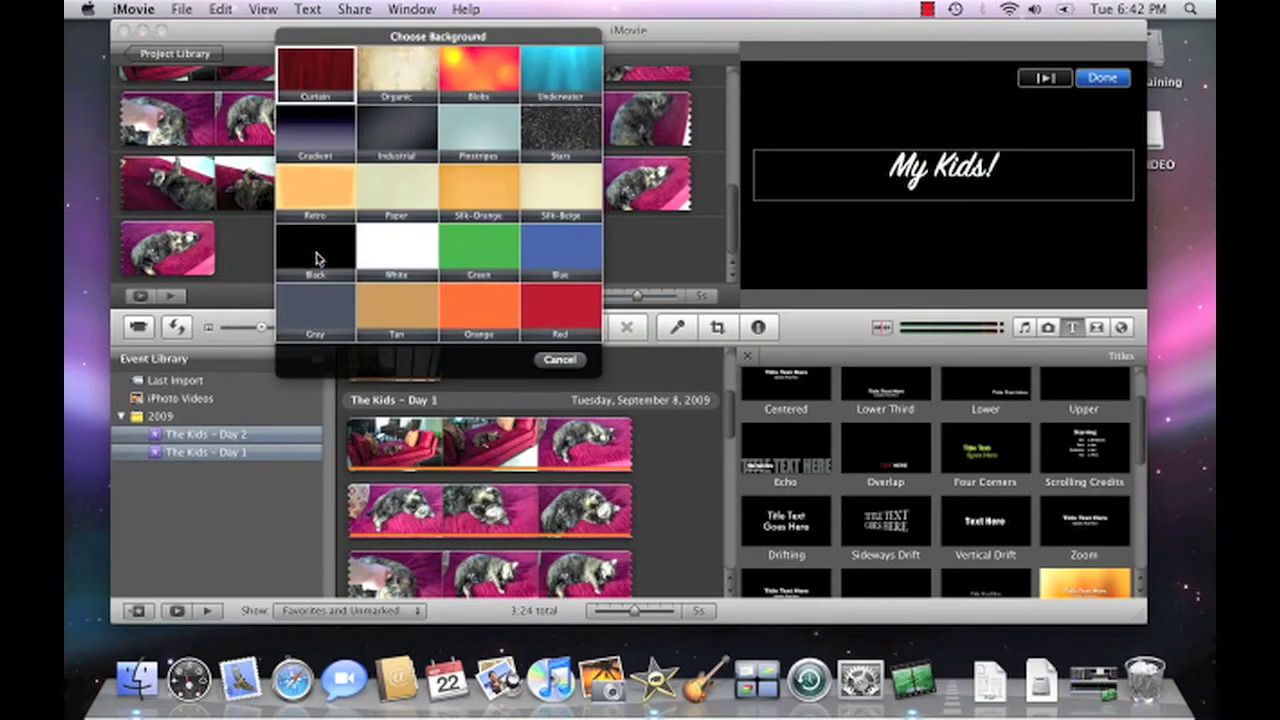
click(316, 258)
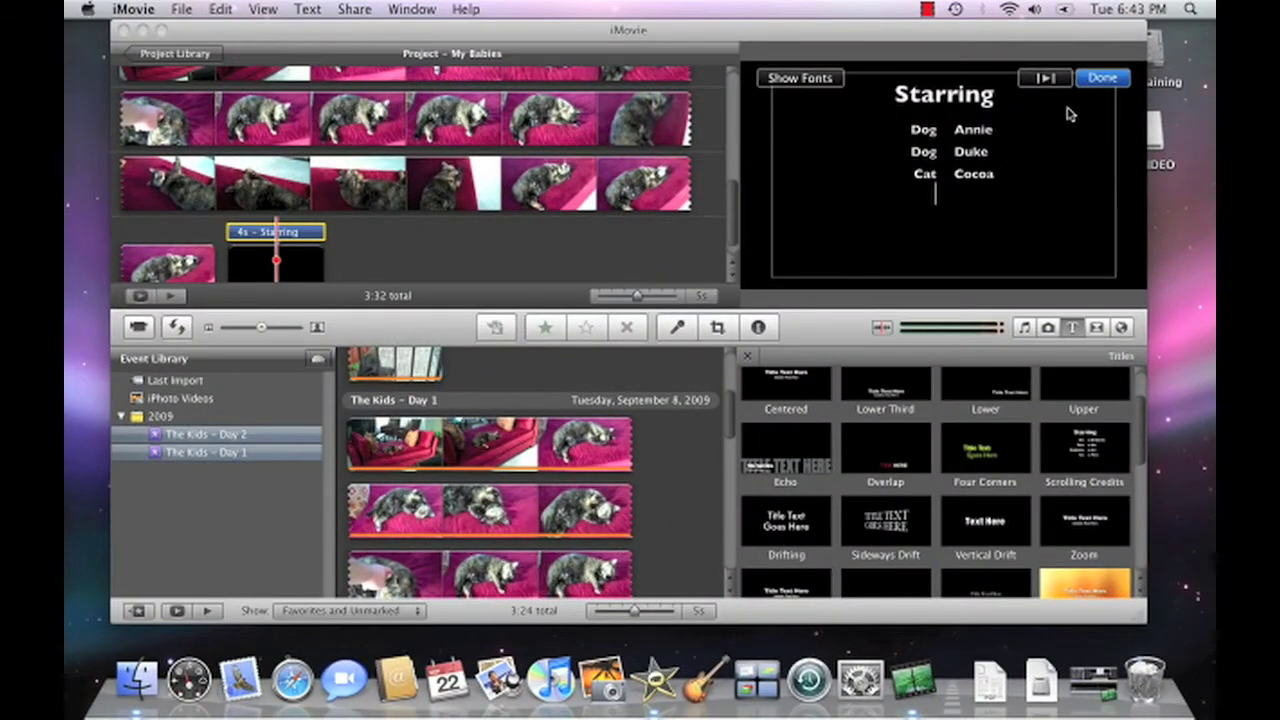
click(1104, 80)
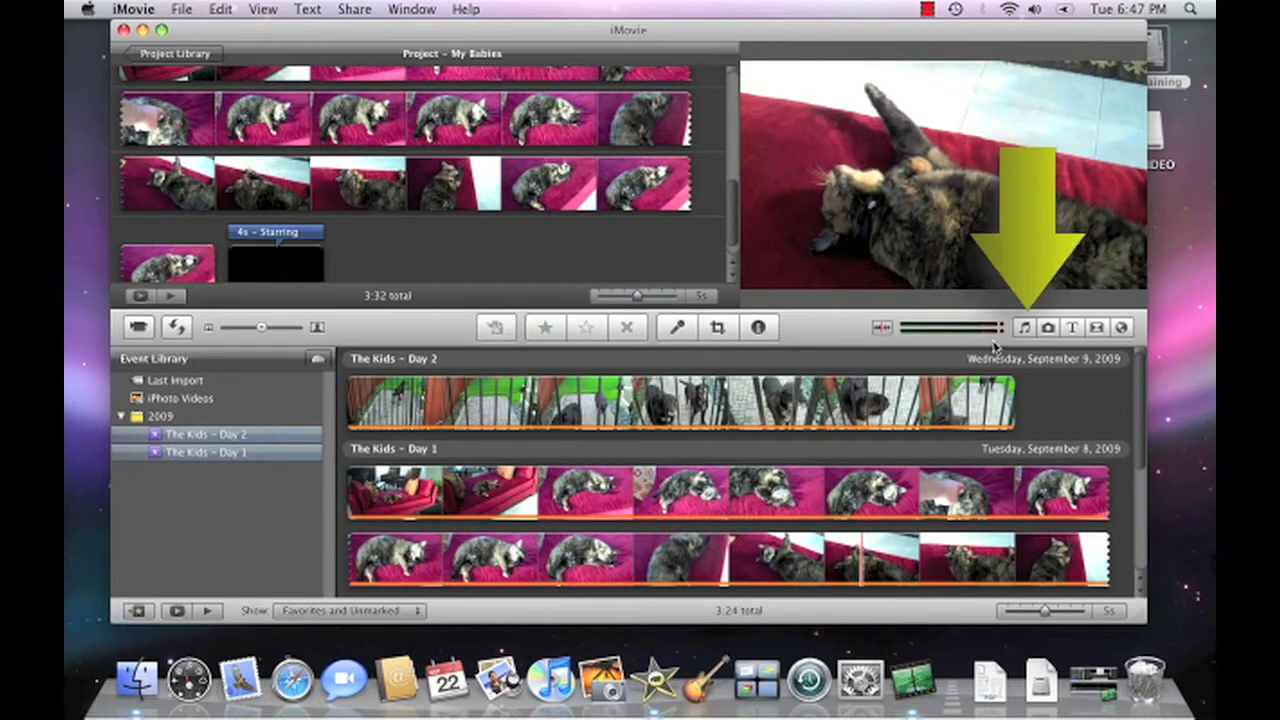
Drag 'Beyond the Sea' from the iTunes music library onto the project background
click(1024, 330)
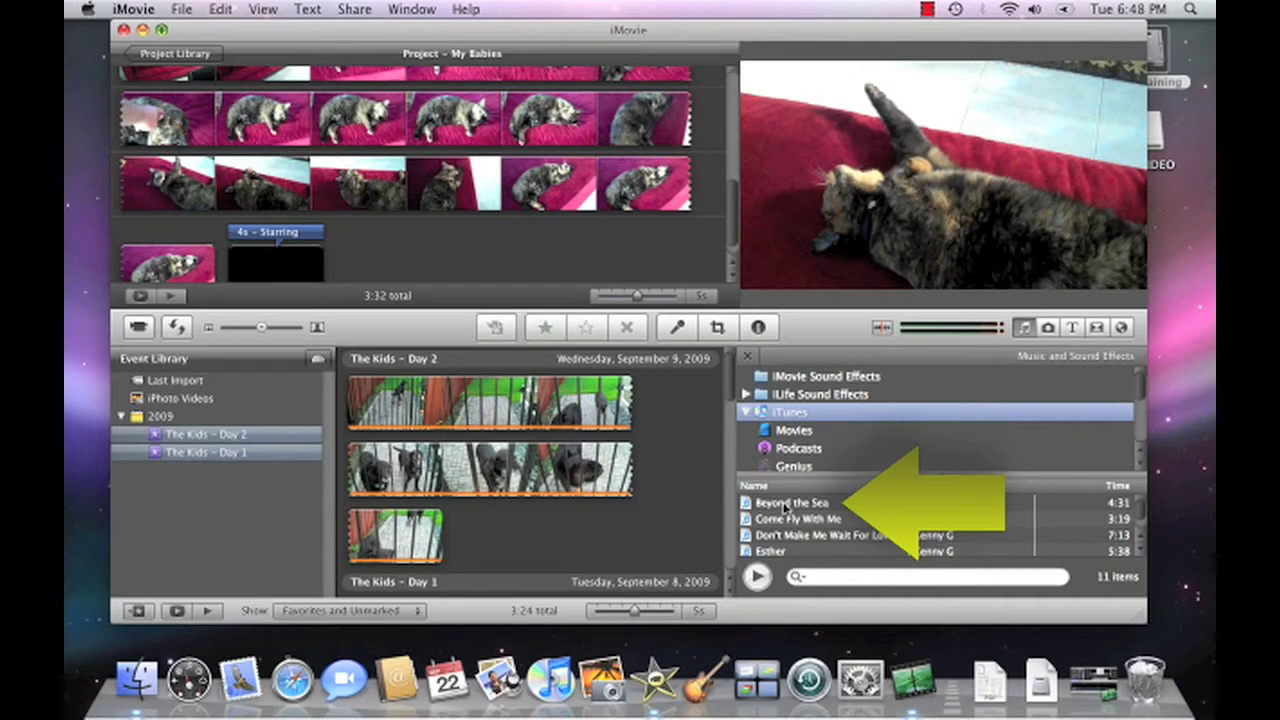
drag(786, 507, 124, 141)
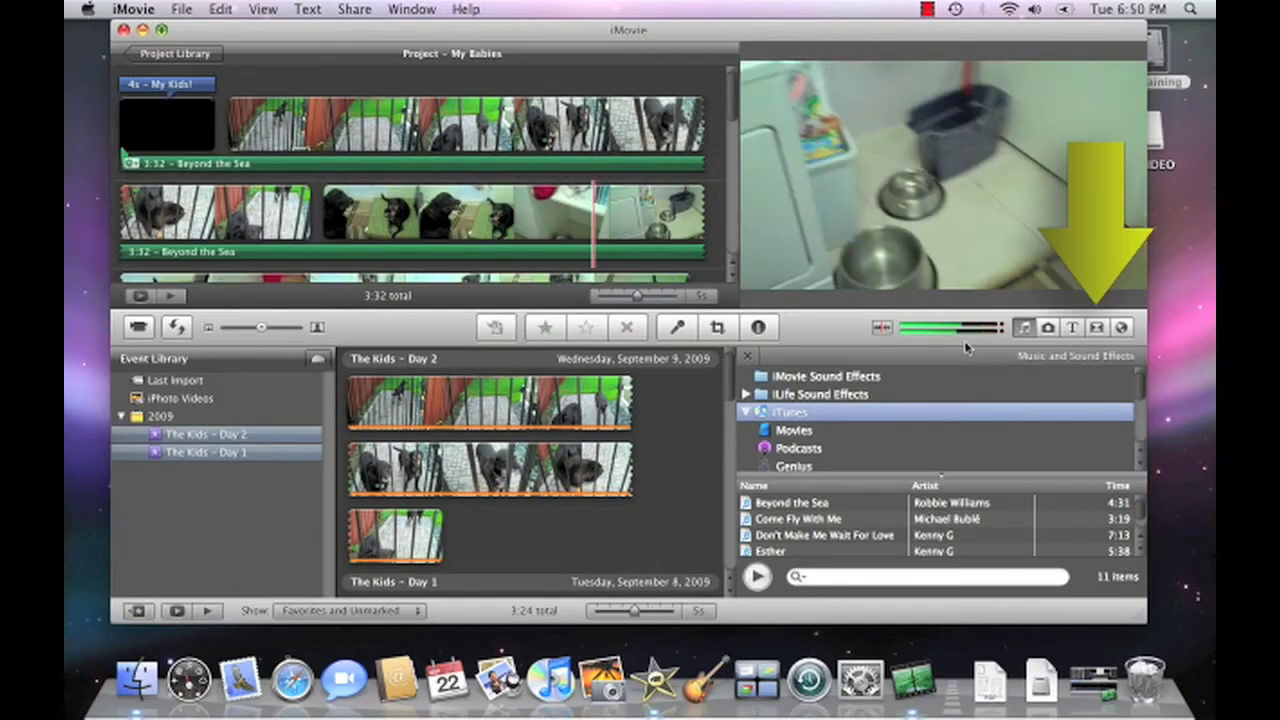
From the Transitions browser, drop a Cross Dissolve between two dog clips and a Page Curl Right among the cat clips
click(1096, 330)
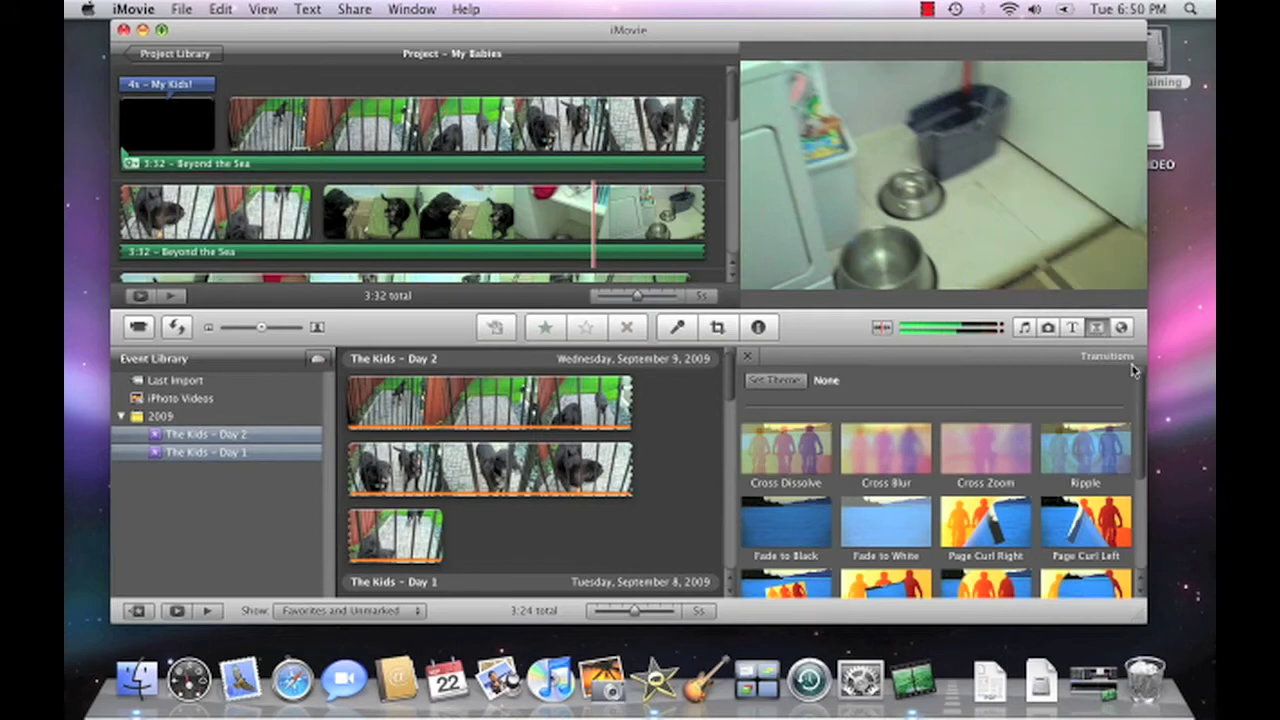
drag(1140, 390, 1137, 413)
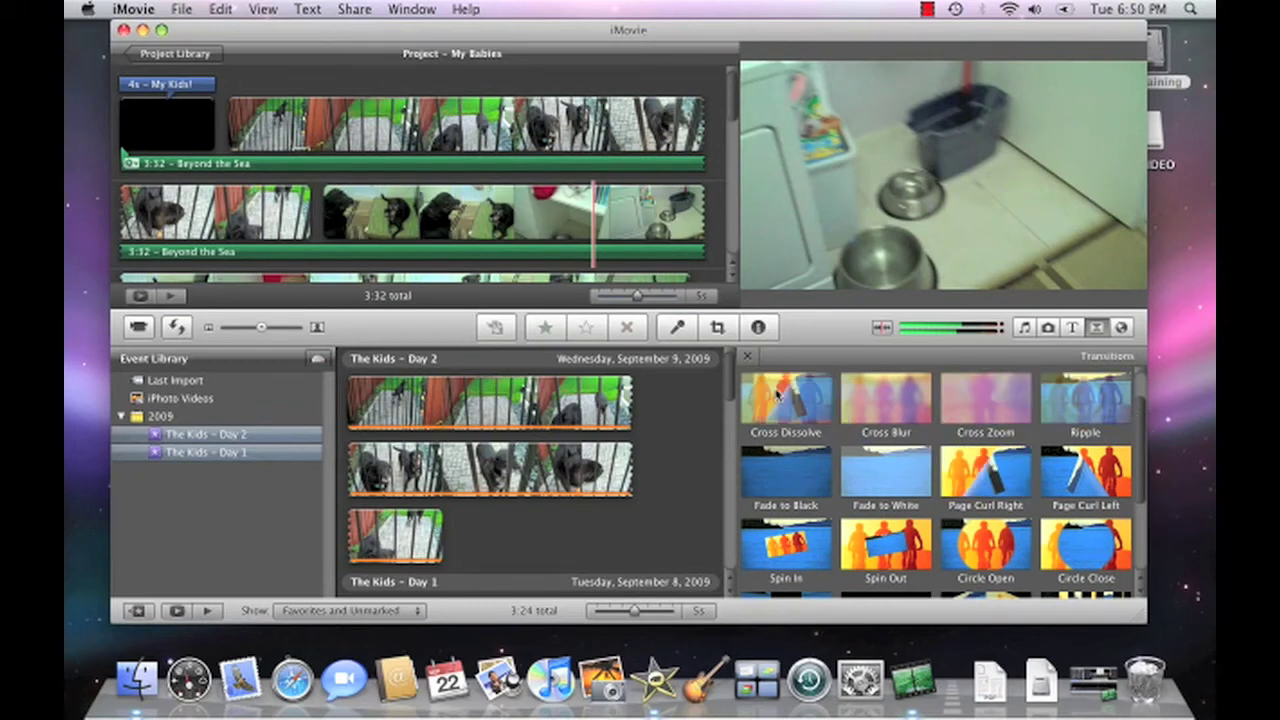
drag(778, 395, 328, 220)
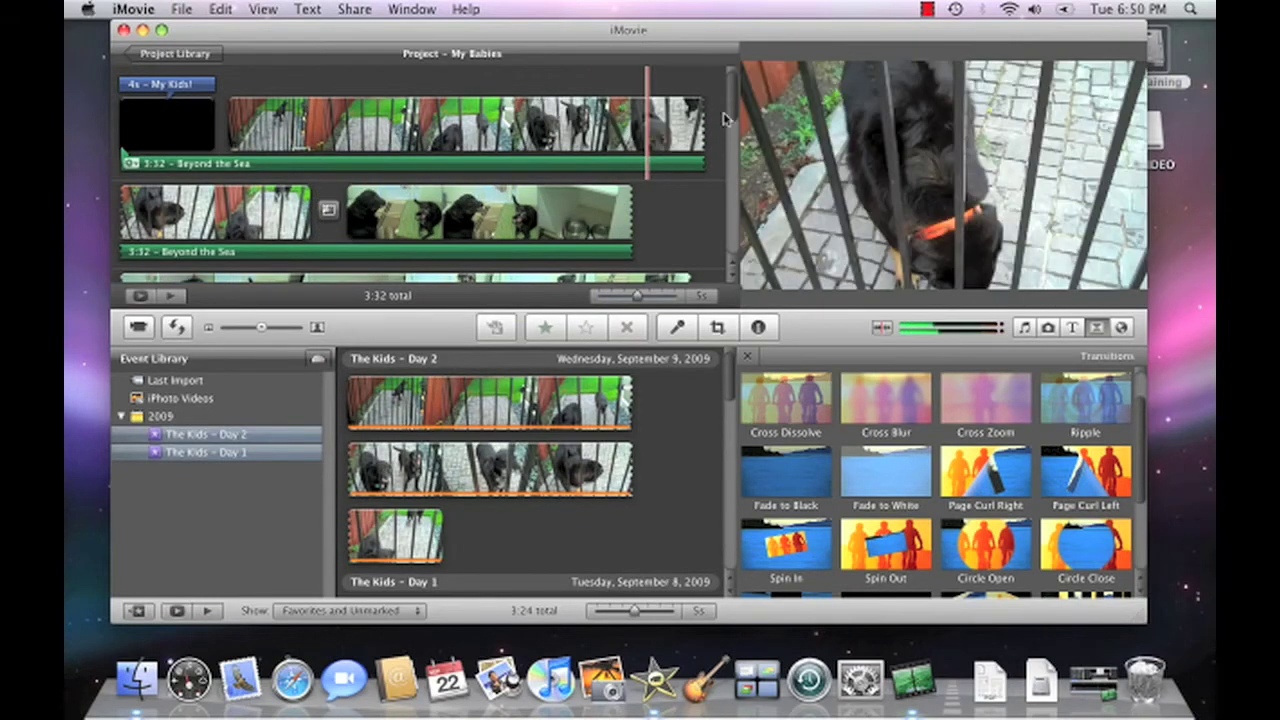
drag(727, 118, 722, 188)
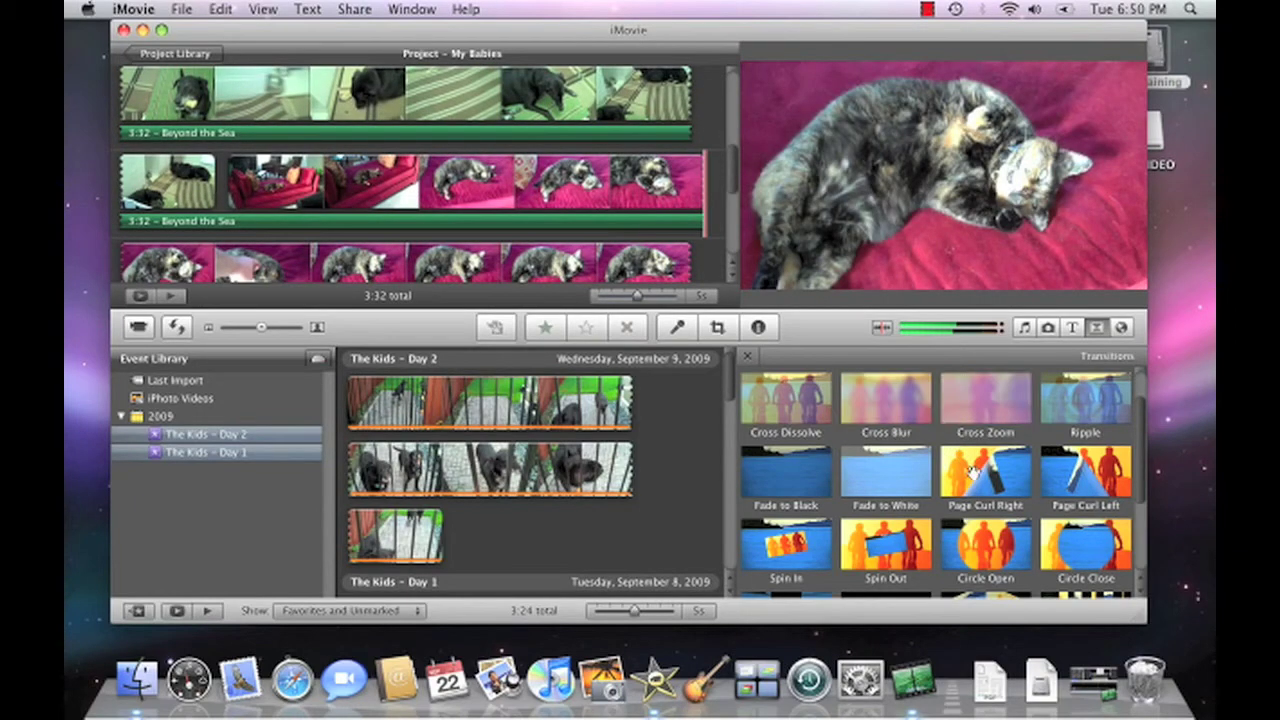
mouse_move(970, 472)
mouse_down()
mouse_move(712, 398)
mouse_move(380, 212)
mouse_move(220, 200)
mouse_up()
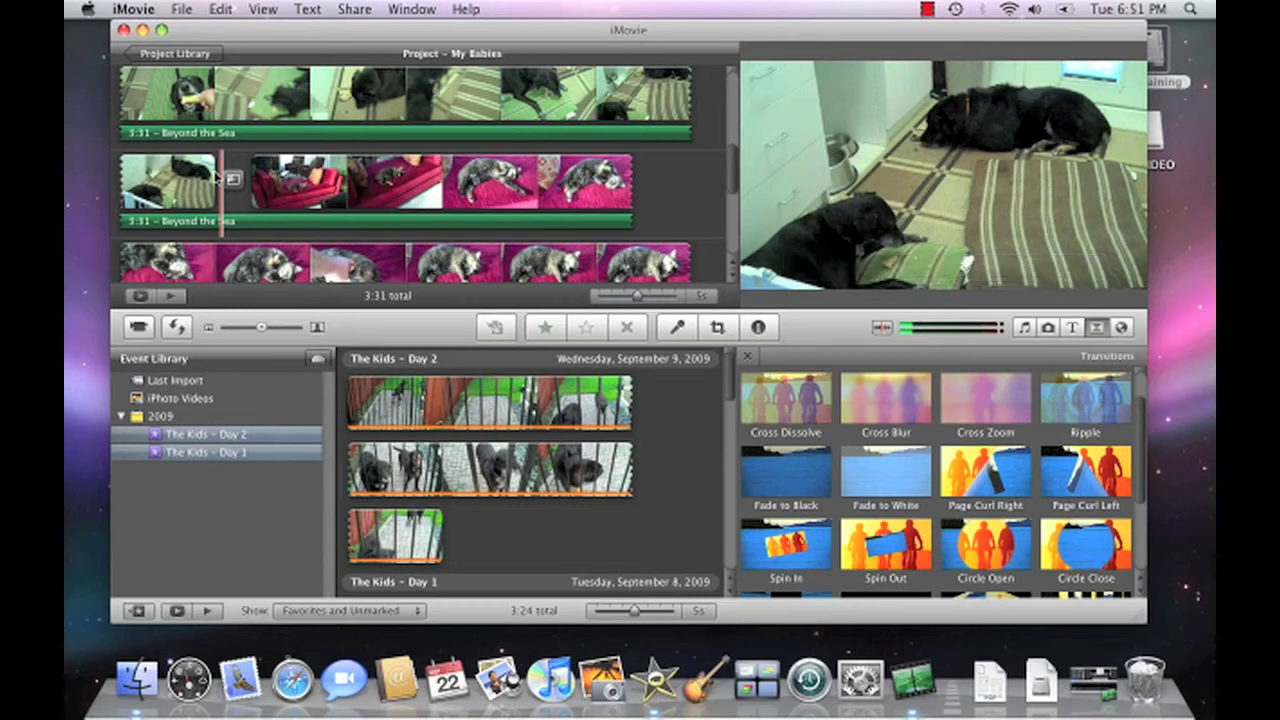
click(362, 11)
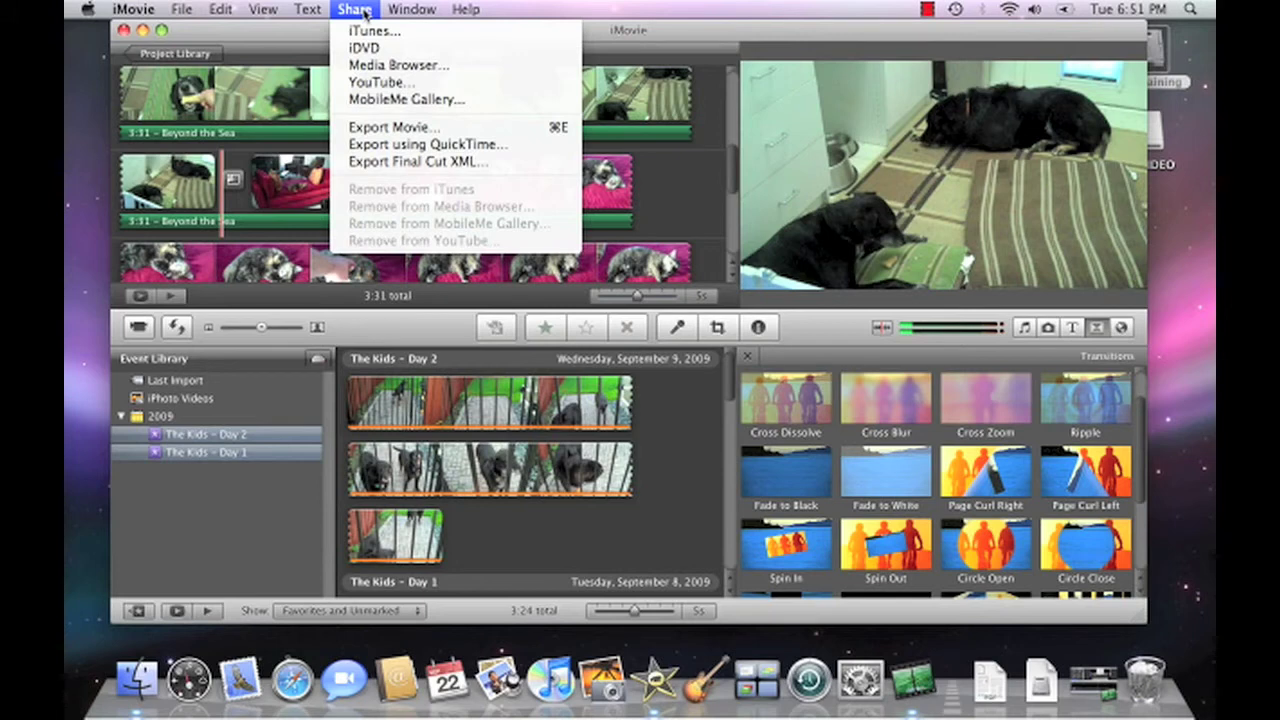
click(347, 84)
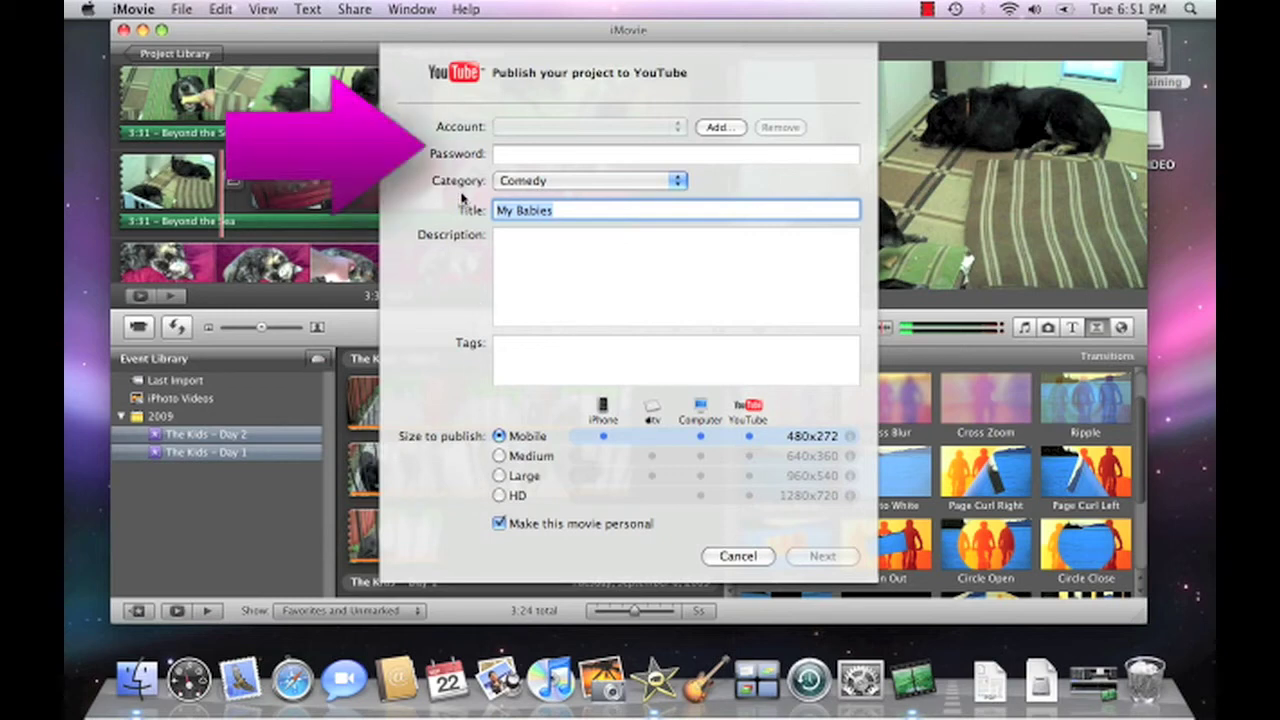
key(Escape)
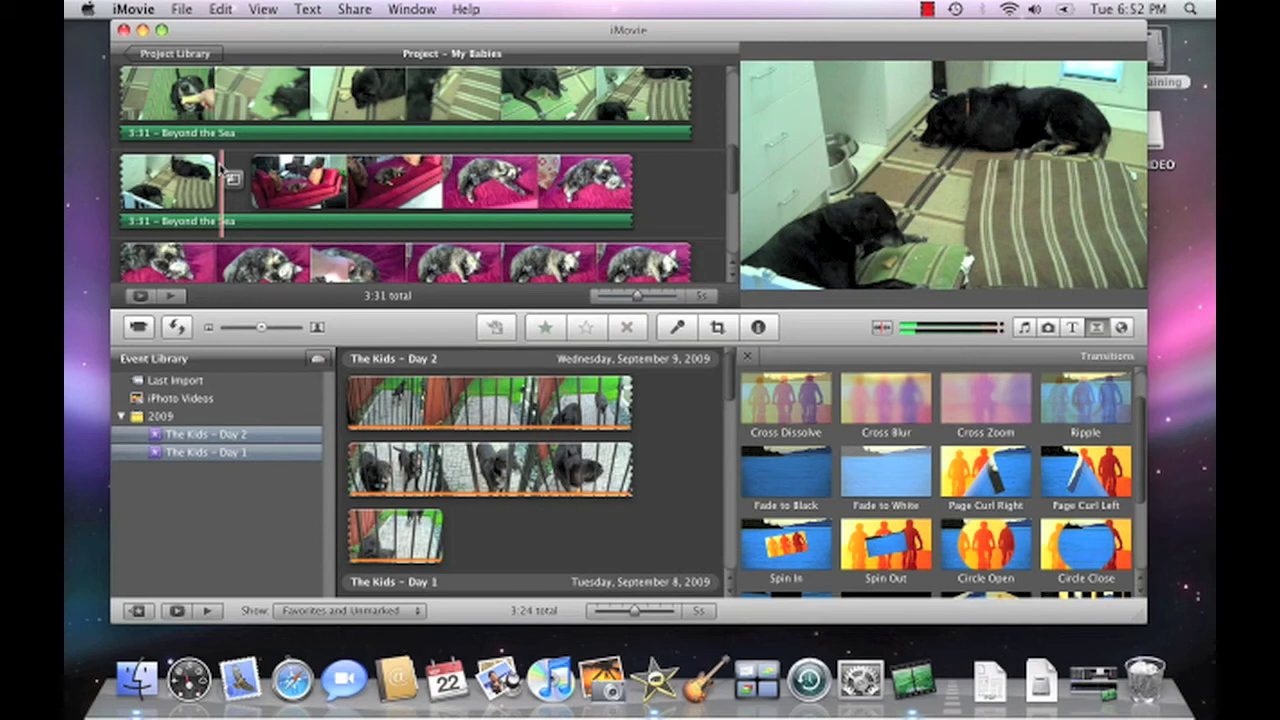
Publish My Babies through Share > iTunes at the Mobile 480x272 size only
click(352, 9)
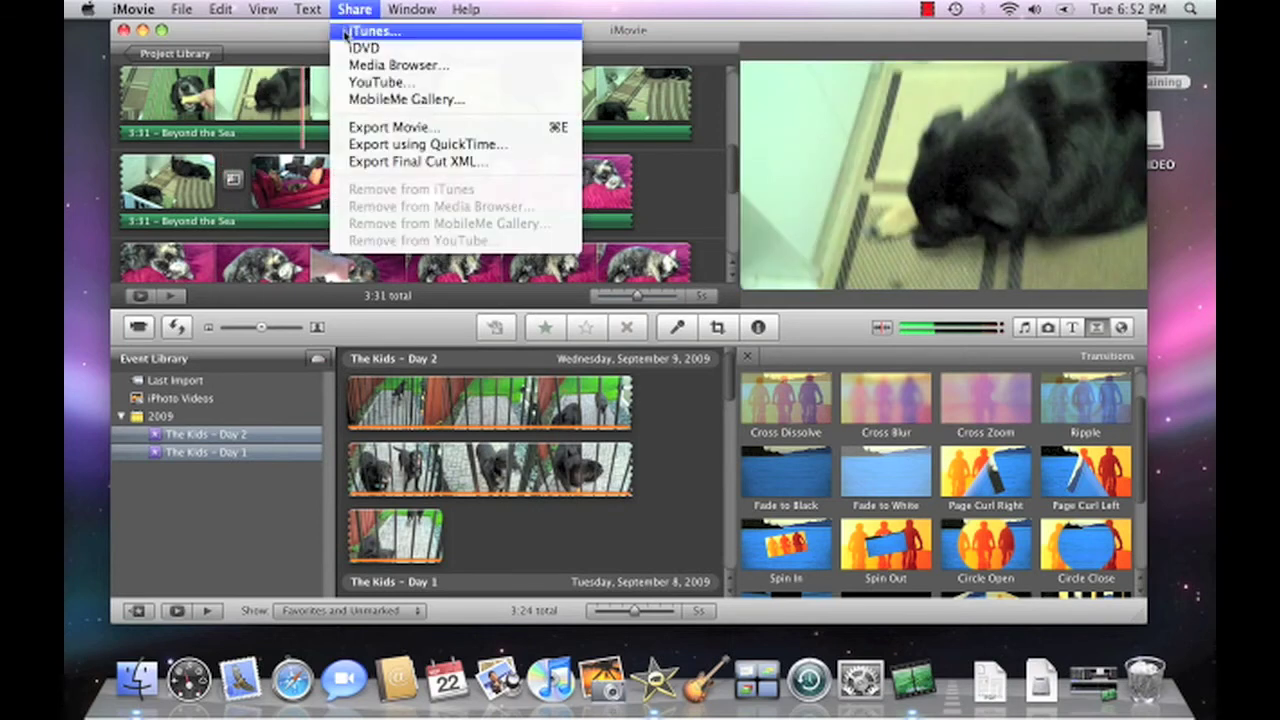
click(345, 34)
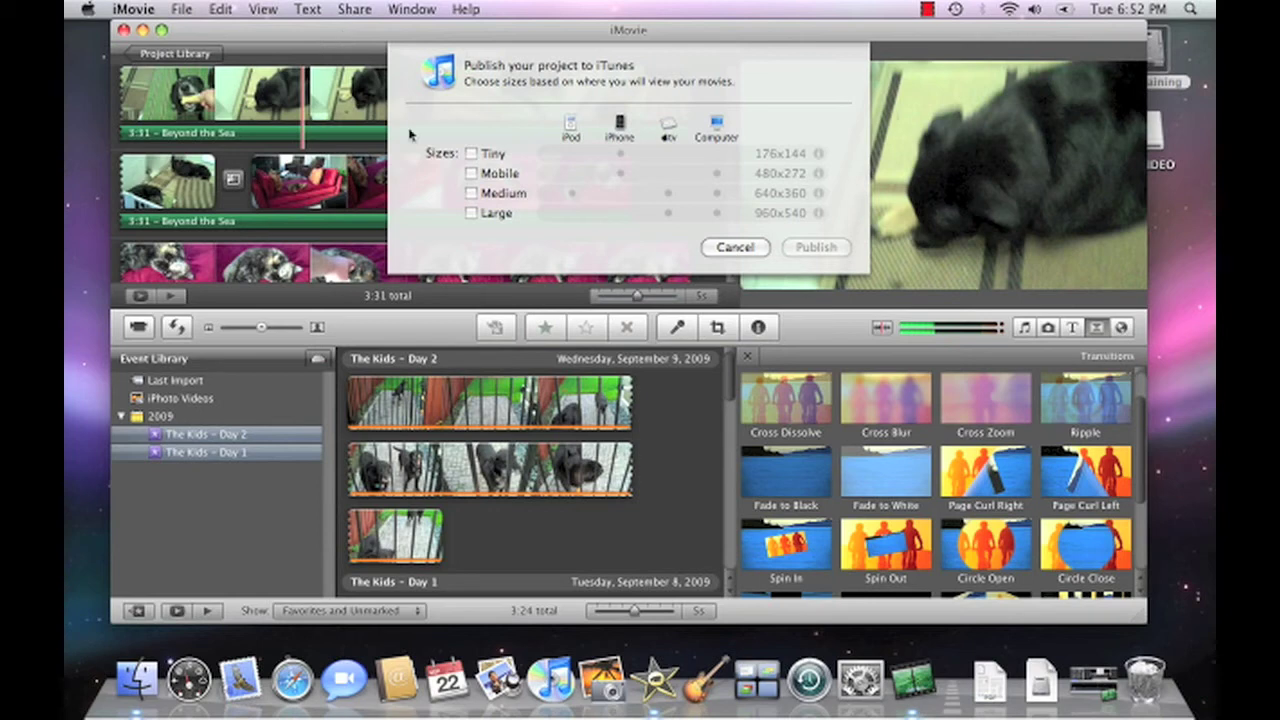
click(473, 174)
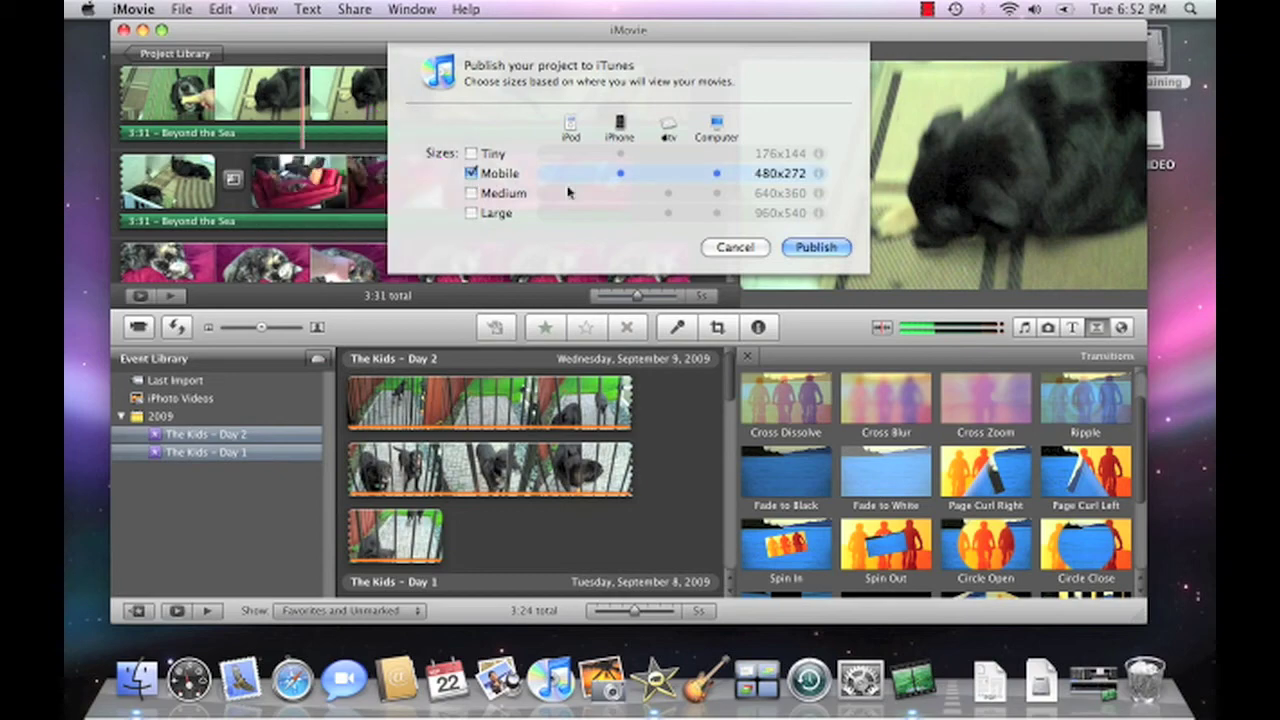
click(814, 247)
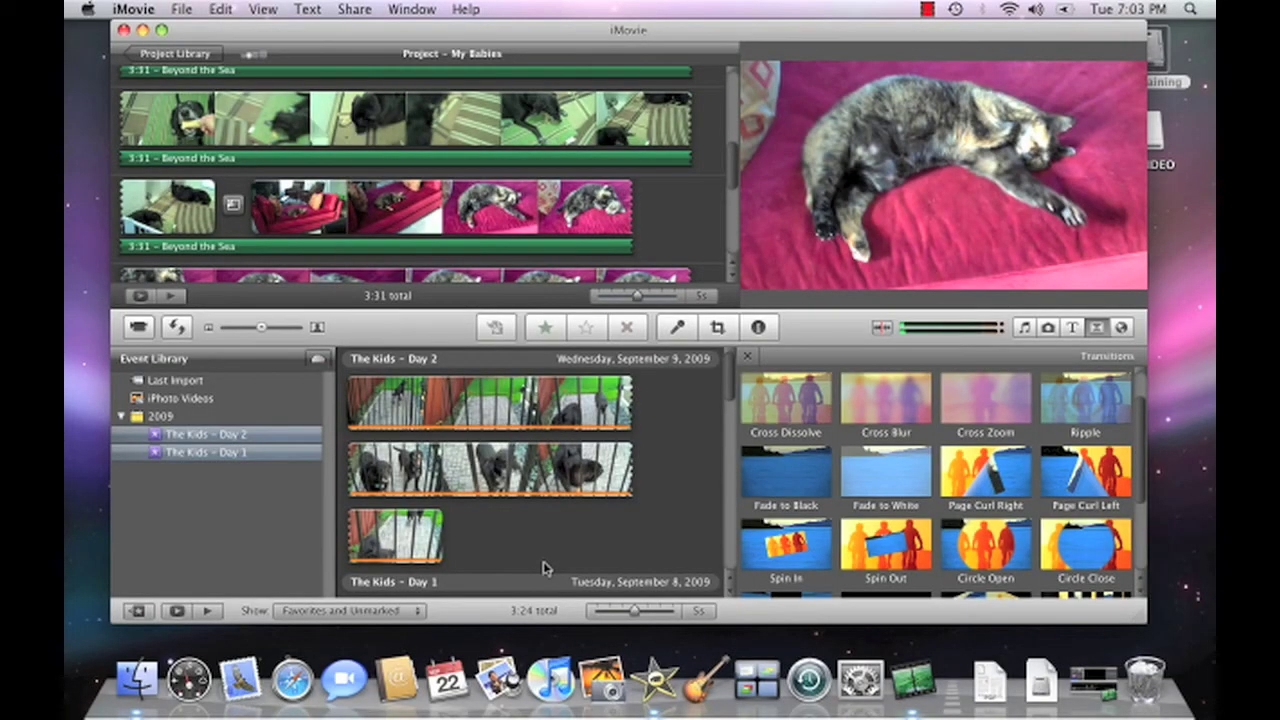
Launch iTunes from the Dock and play the 3:32 'My Babies - Mobile' clip from the Movies library
click(561, 696)
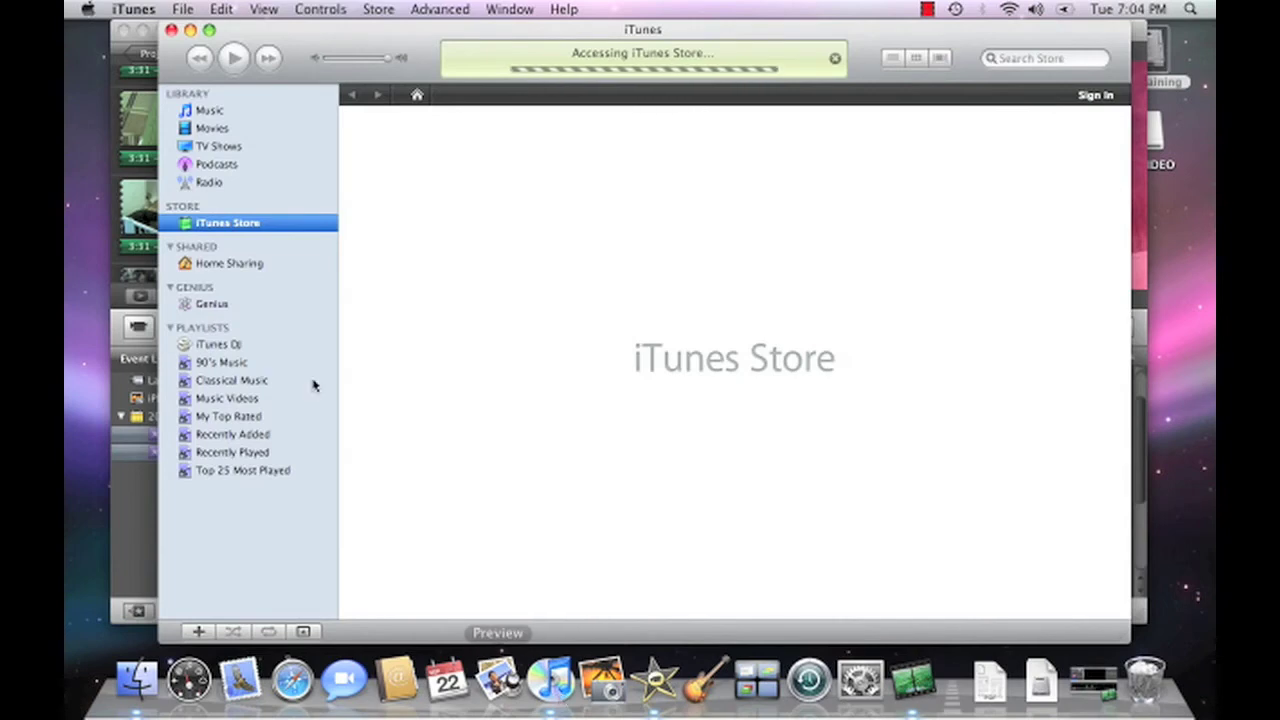
click(222, 129)
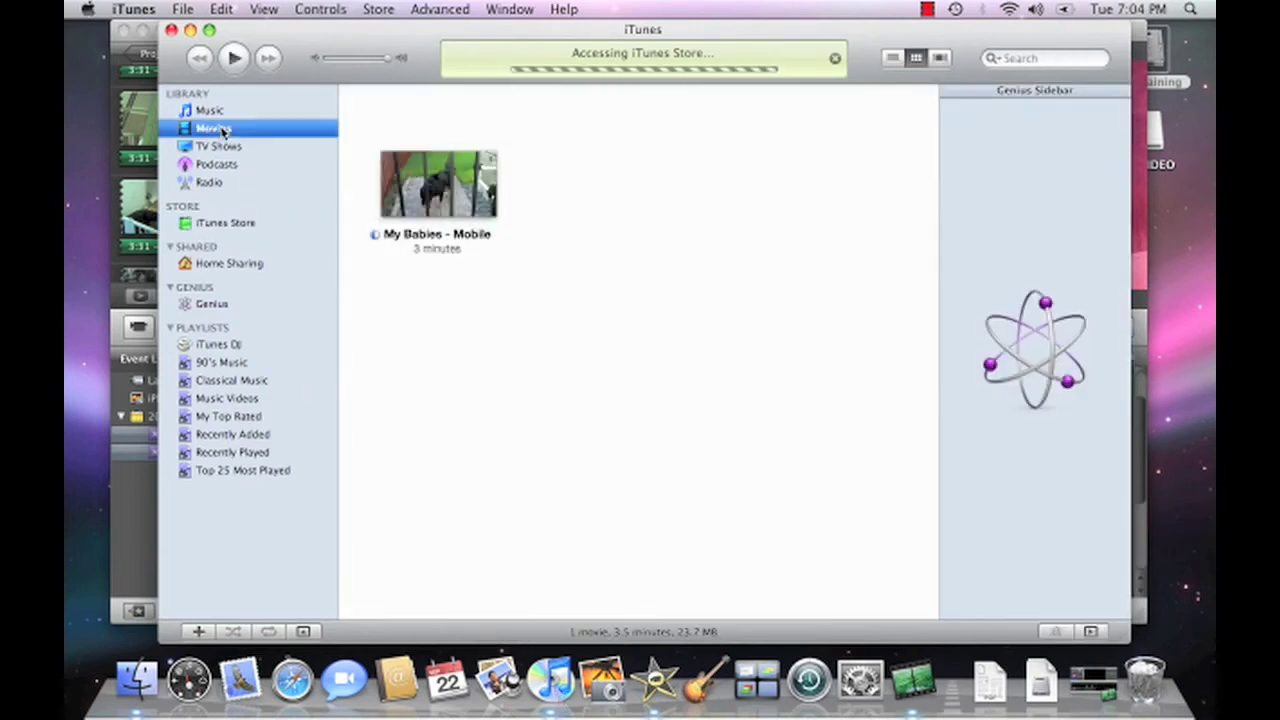
click(421, 163)
double_click(421, 163)
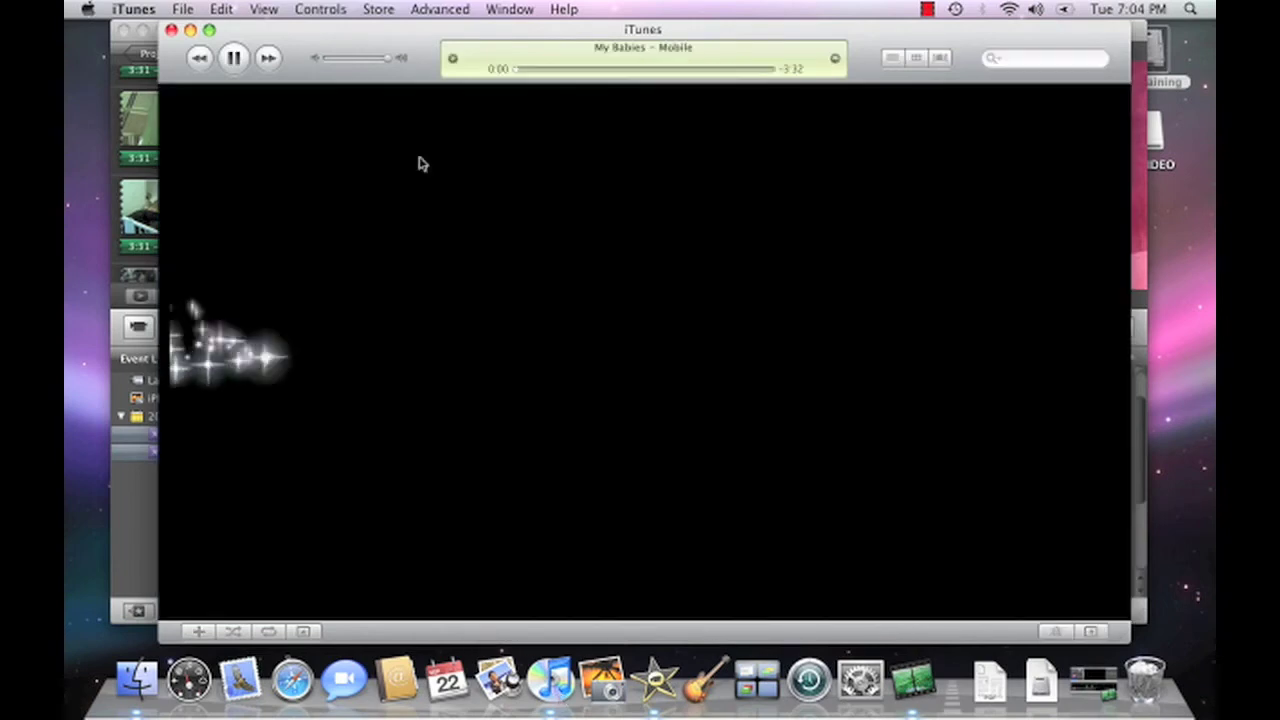